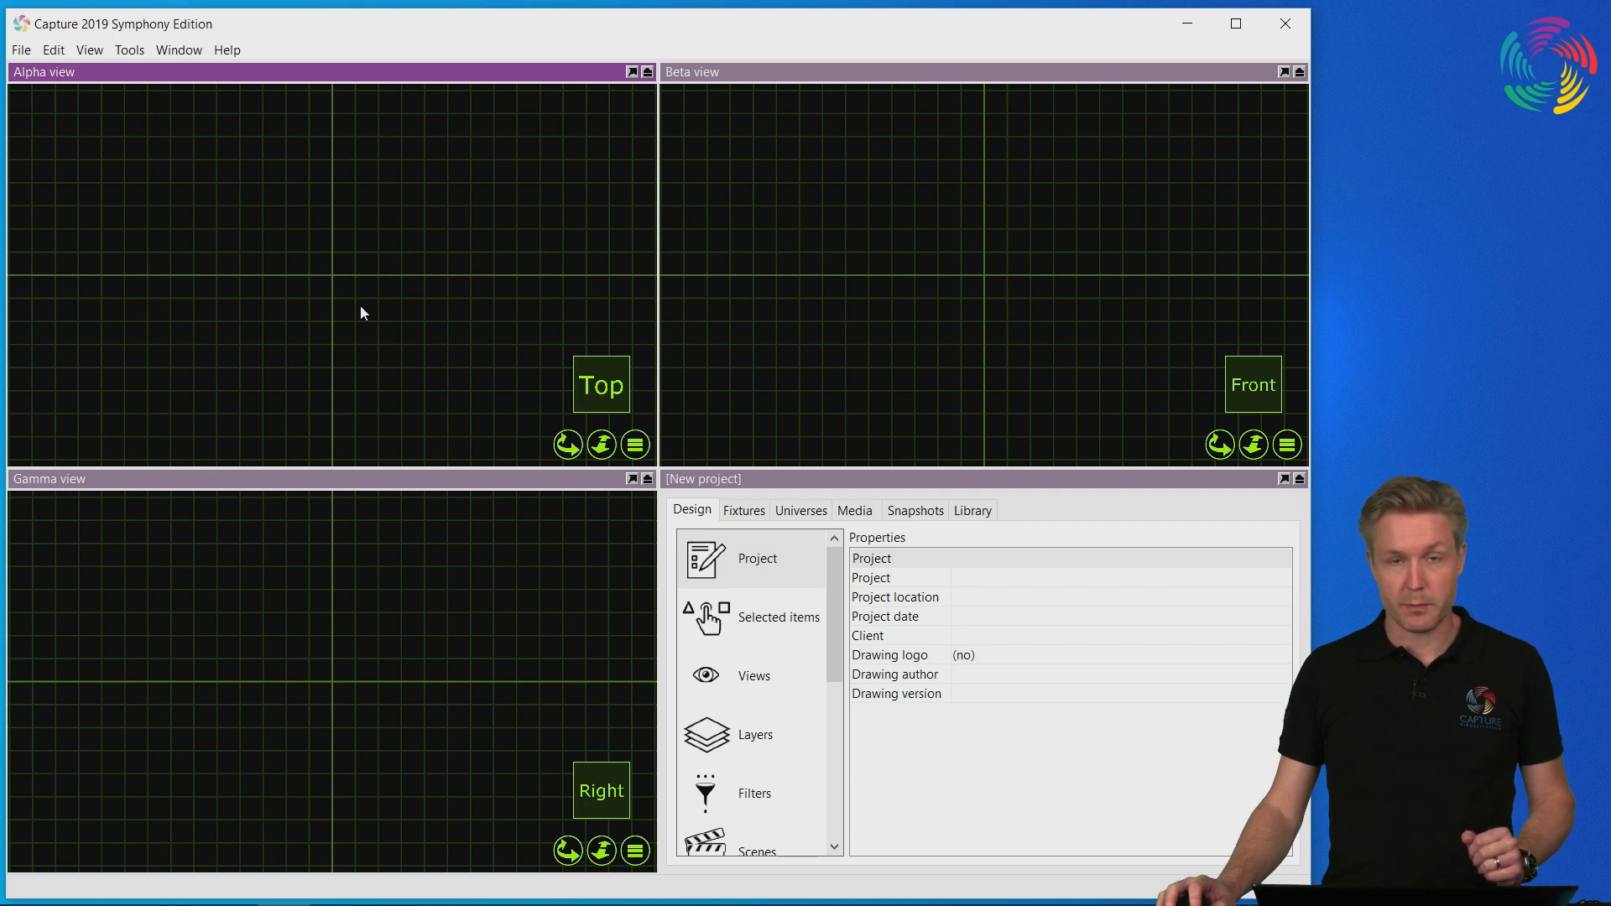
- Place a Box from the library's object forms at the origin of the Alpha view and enlarge that view
left_click(963, 513)
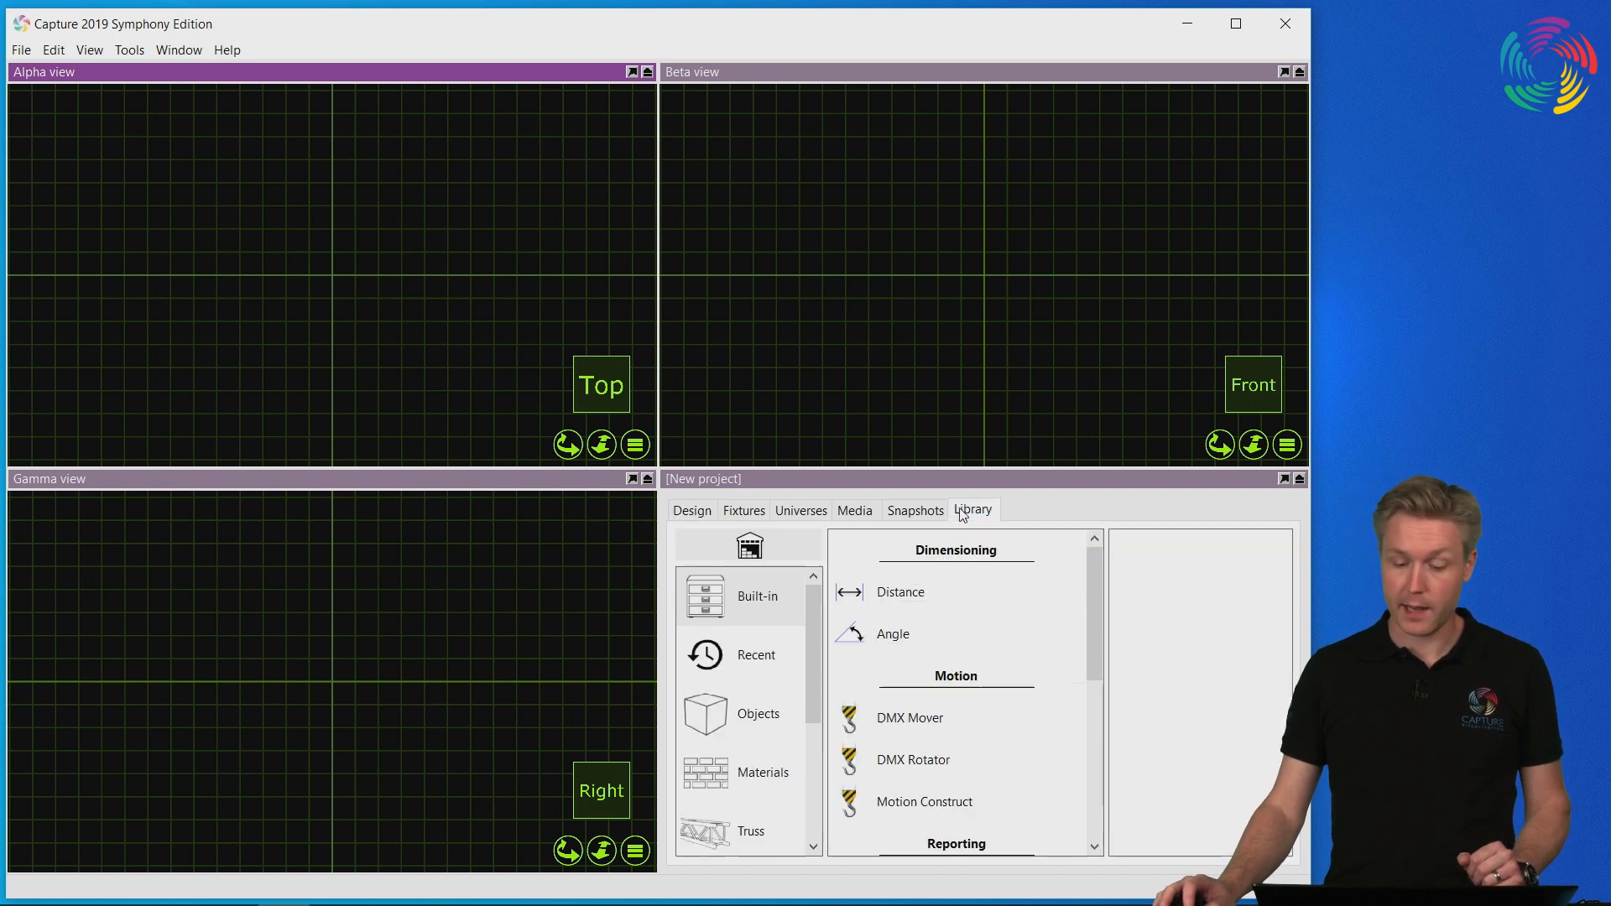
left_click(755, 715)
left_click(955, 633)
left_click_drag(891, 720, 334, 274)
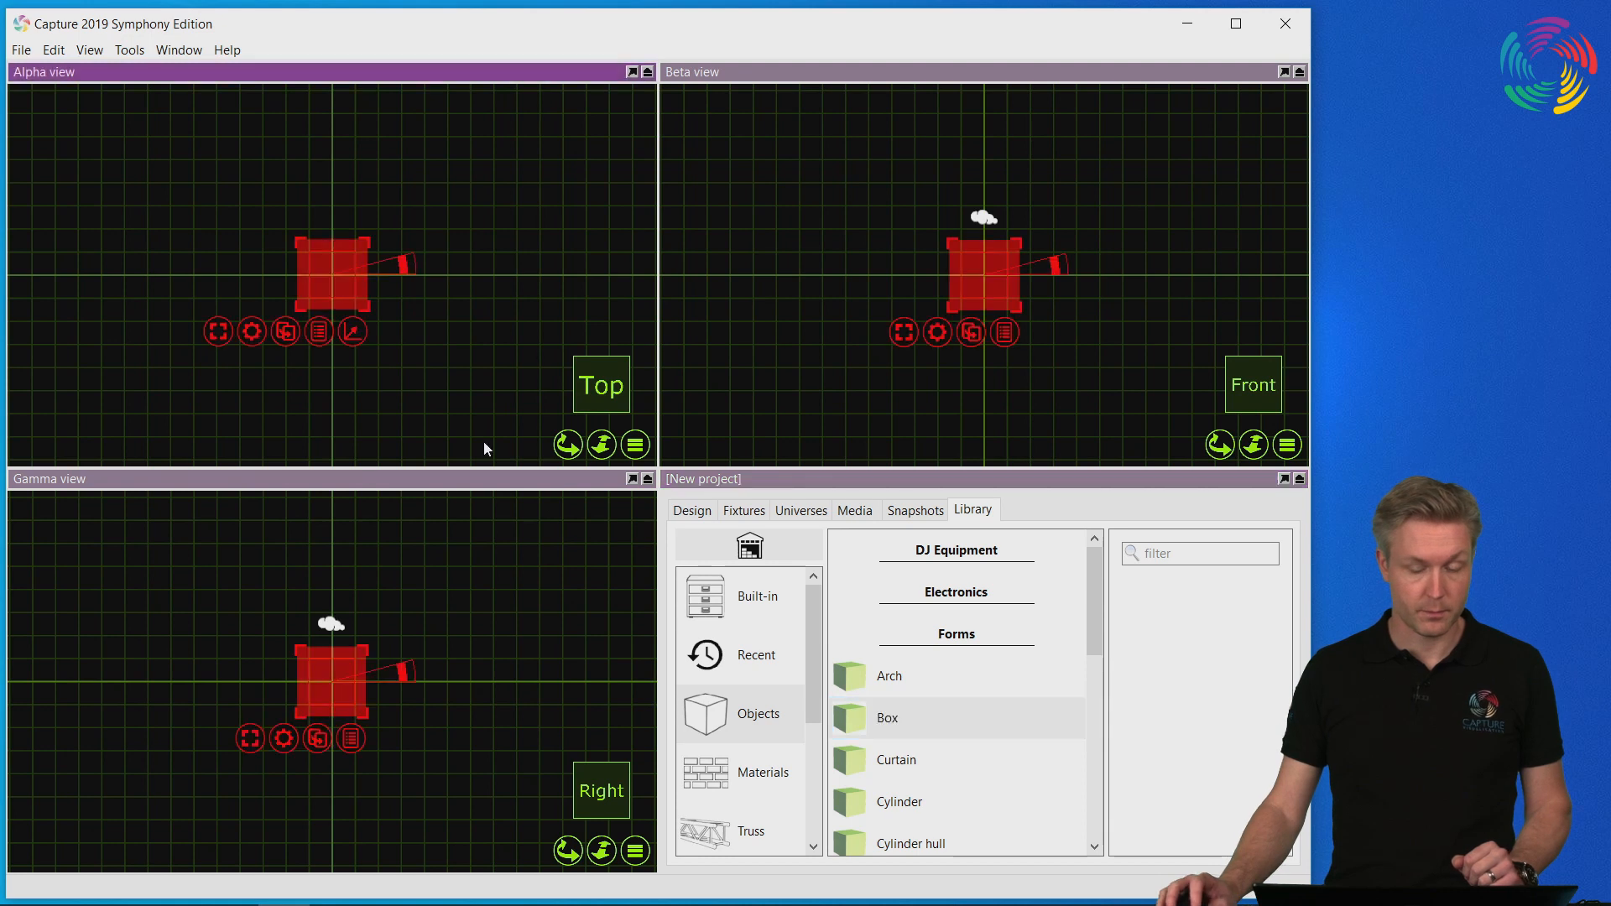
double_click(396, 72)
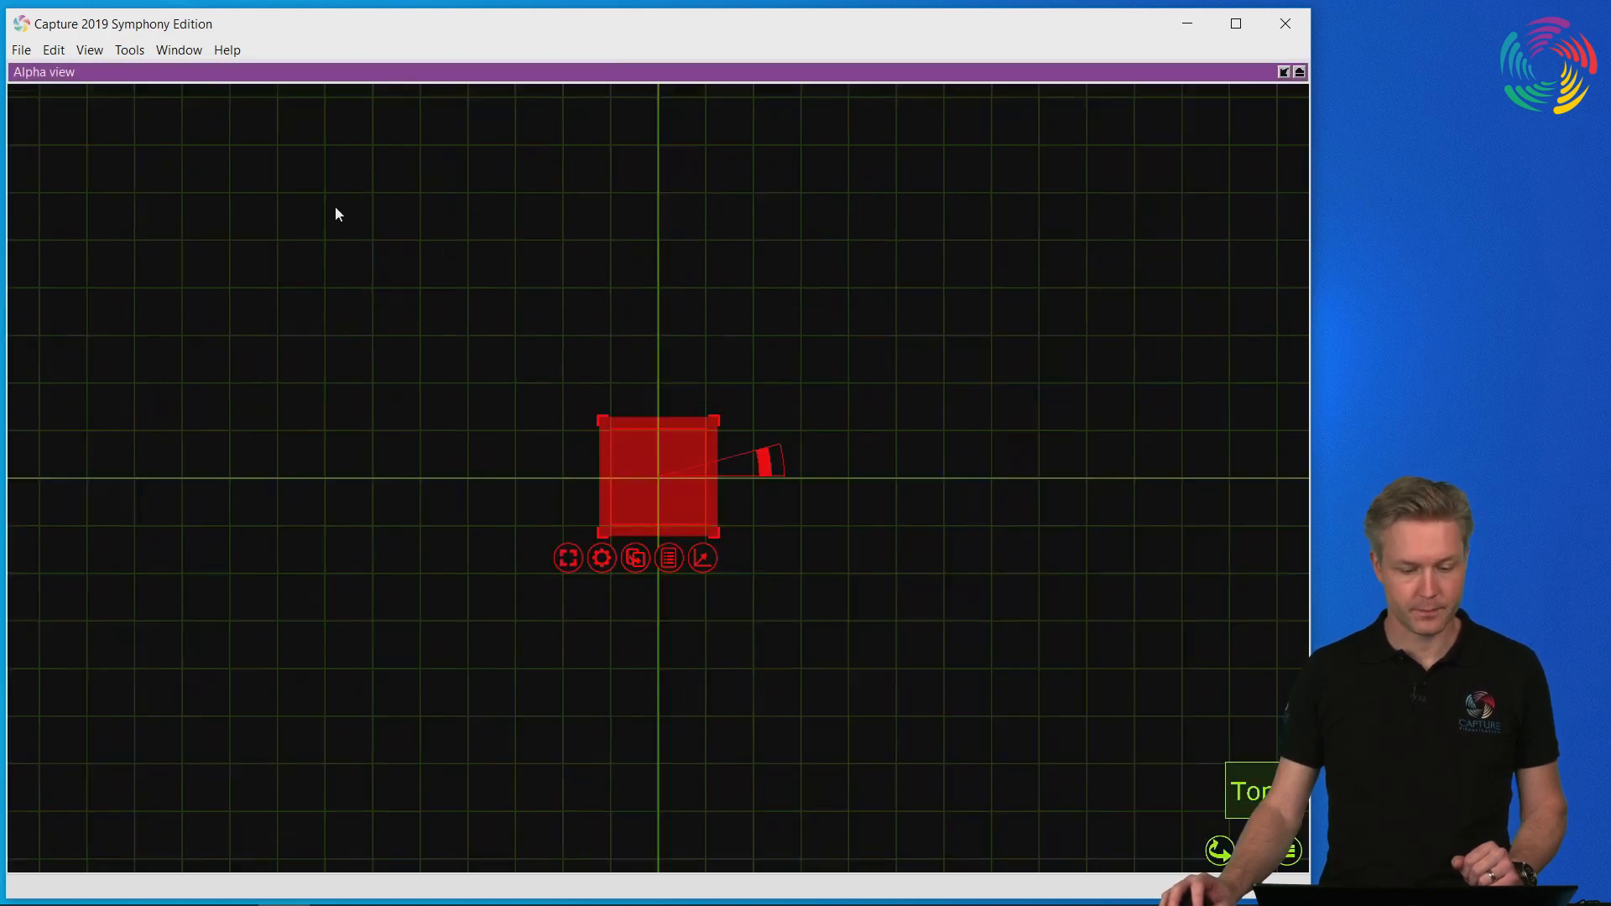
scroll(671, 503, "up", 3)
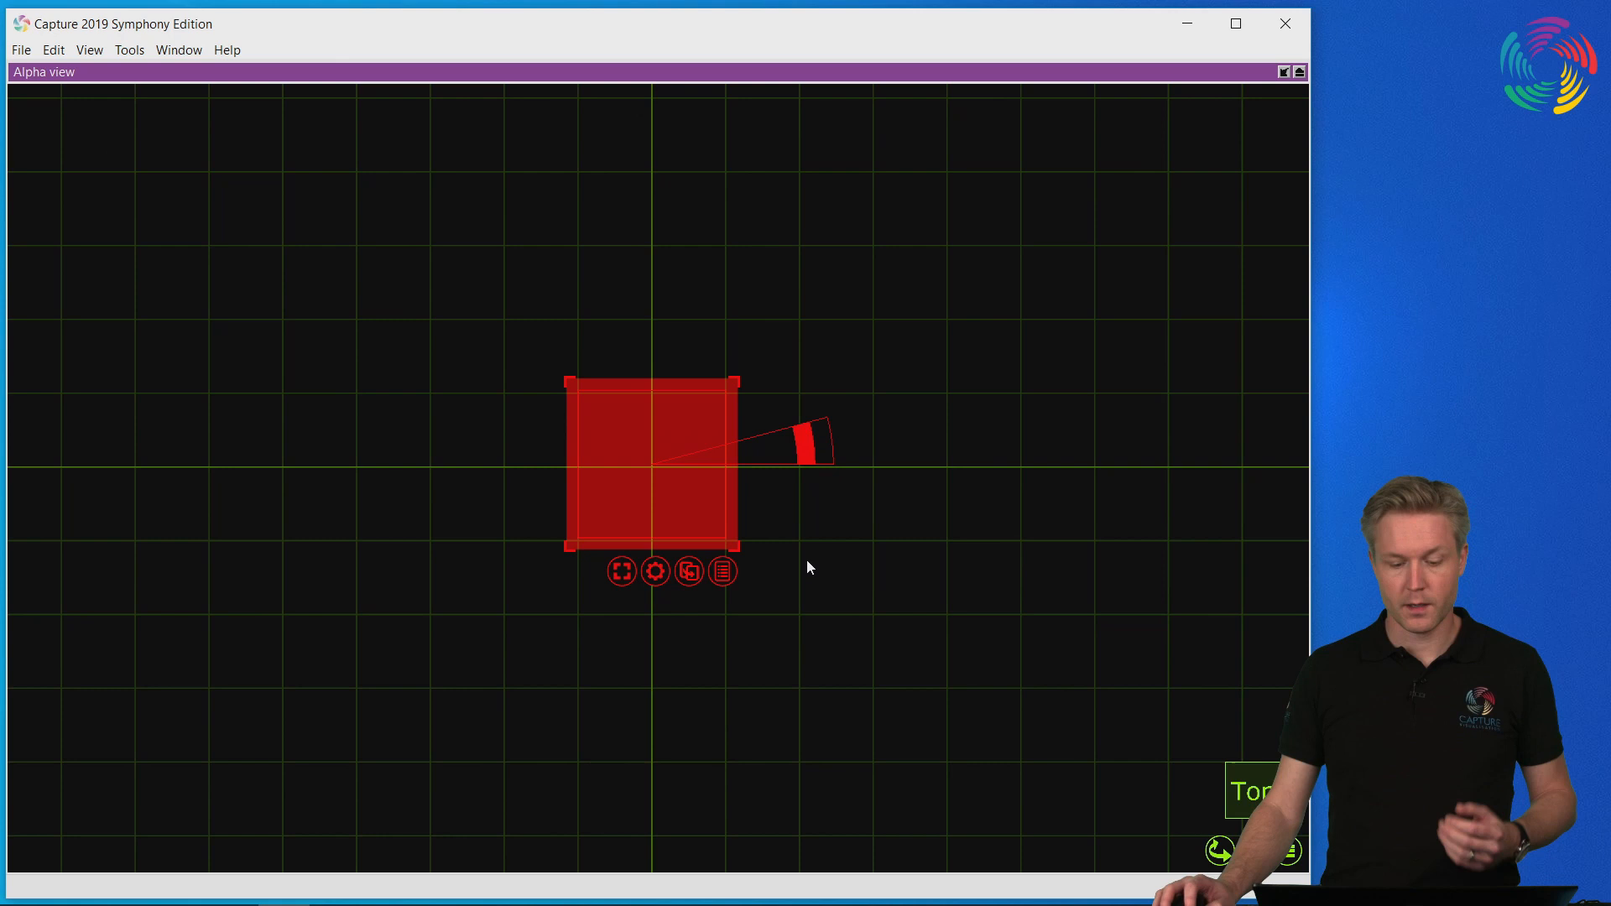
- Reselect the box, move it slightly upward from the origin and rotate it clockwise about its centre
left_click(781, 536)
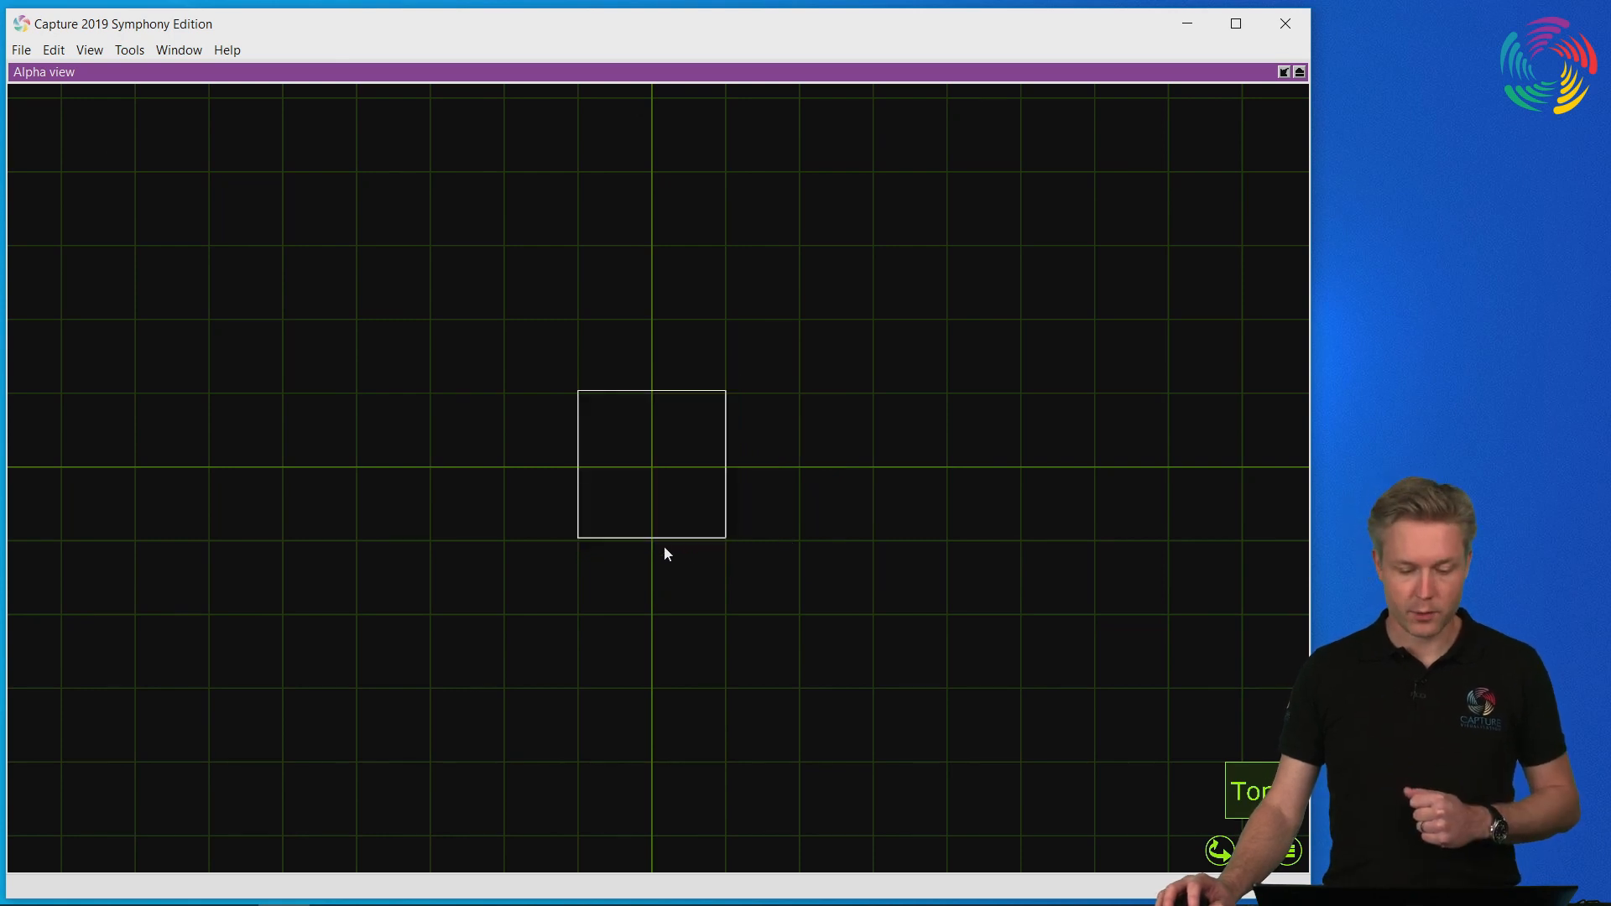
left_click(659, 539)
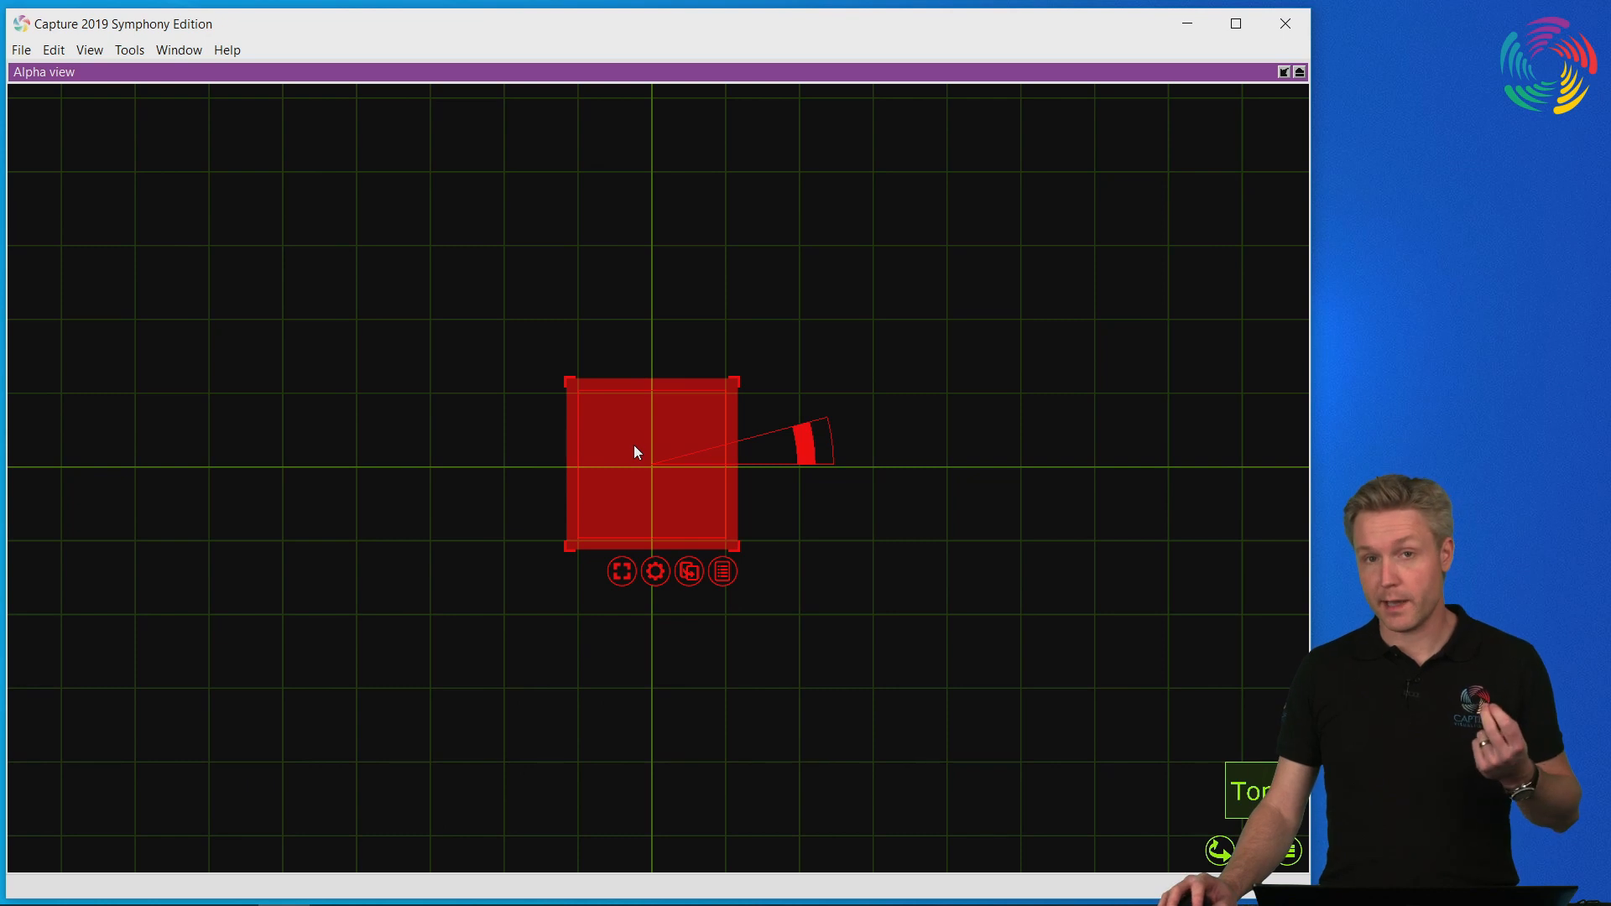
mouse_move(649, 434)
left_mouse_down()
mouse_move(425, 312)
mouse_move(634, 440)
mouse_move(648, 419)
left_mouse_up()
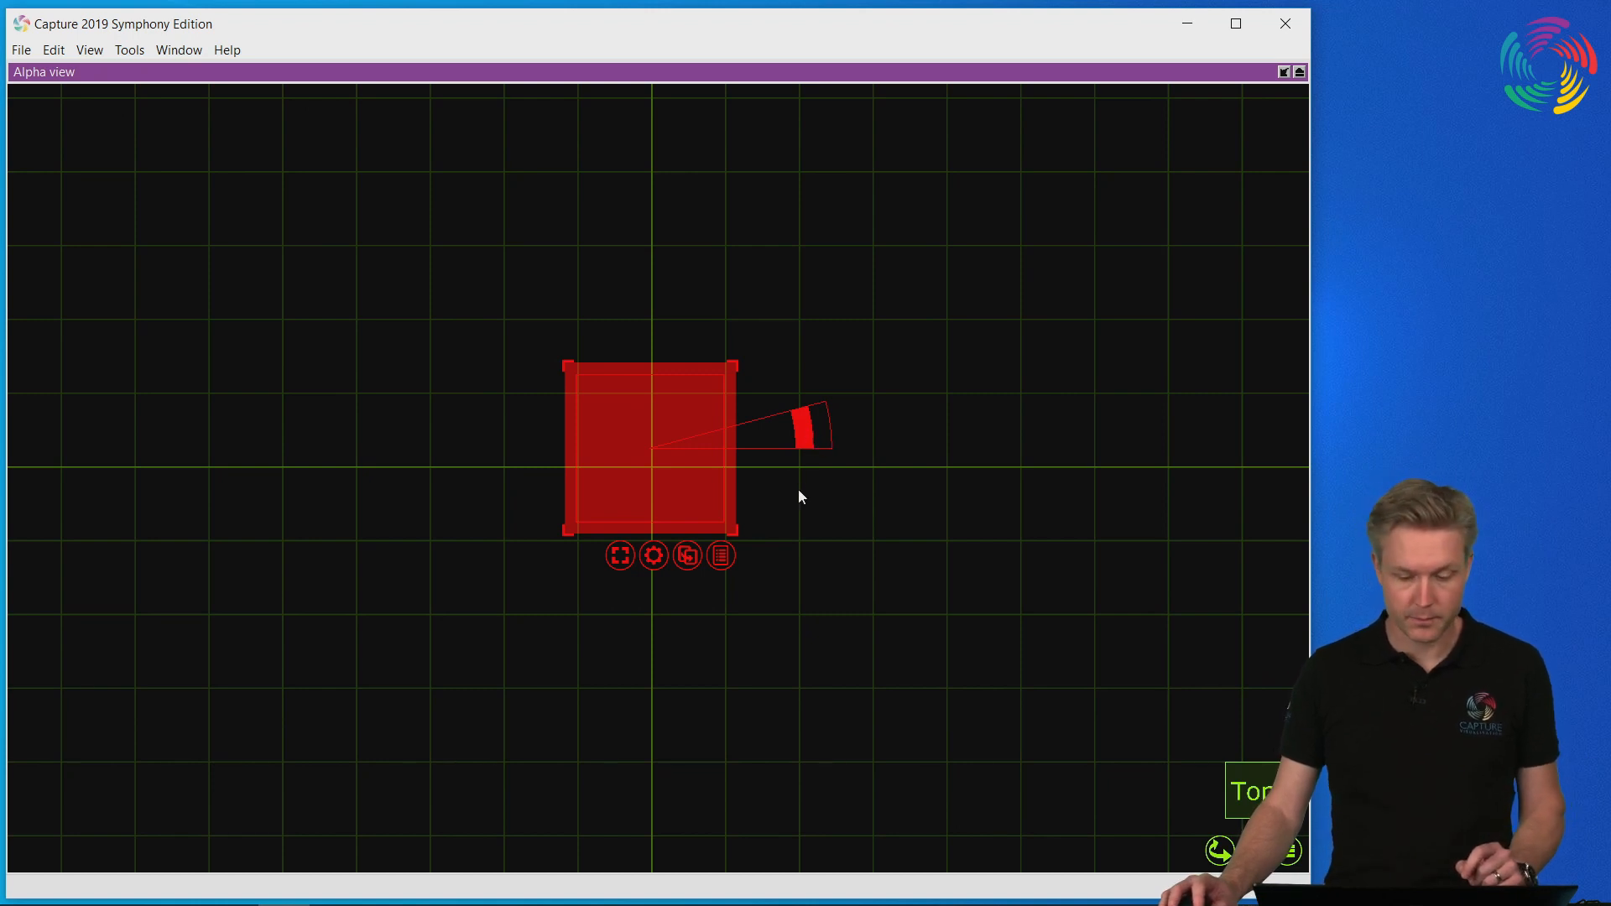
left_click_drag(804, 431, 819, 571, "shift")
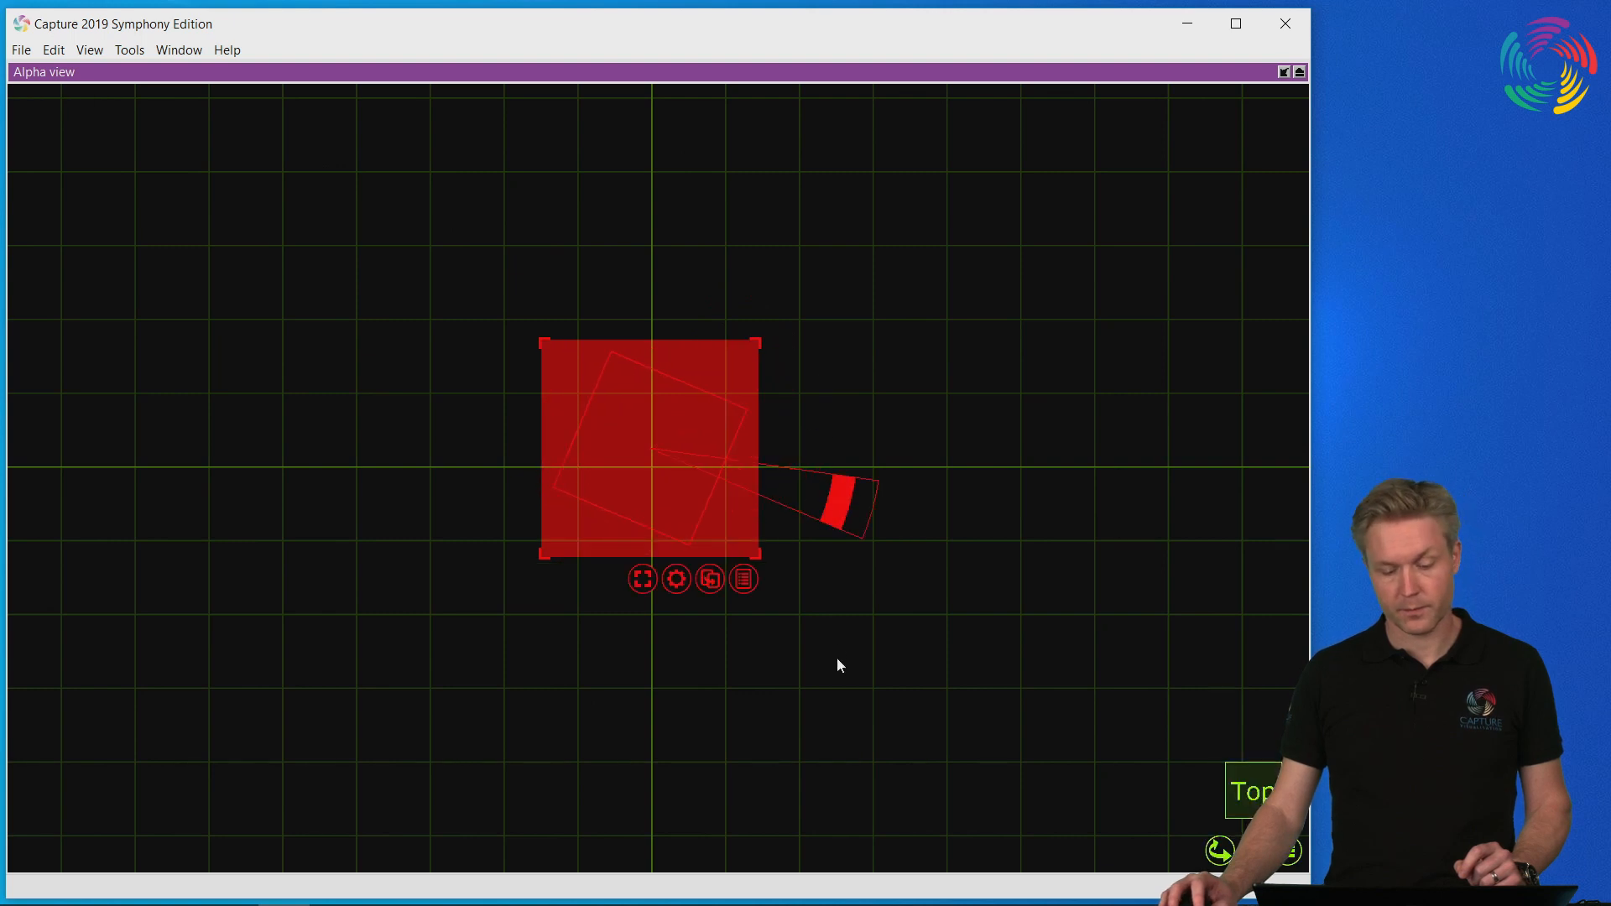
- Relocate the rotation pivot to rotate the box counterclockwise about its lower-left corner and clockwise about its lower-right corner, and deselect it
left_click_drag(776, 481, 626, 516)
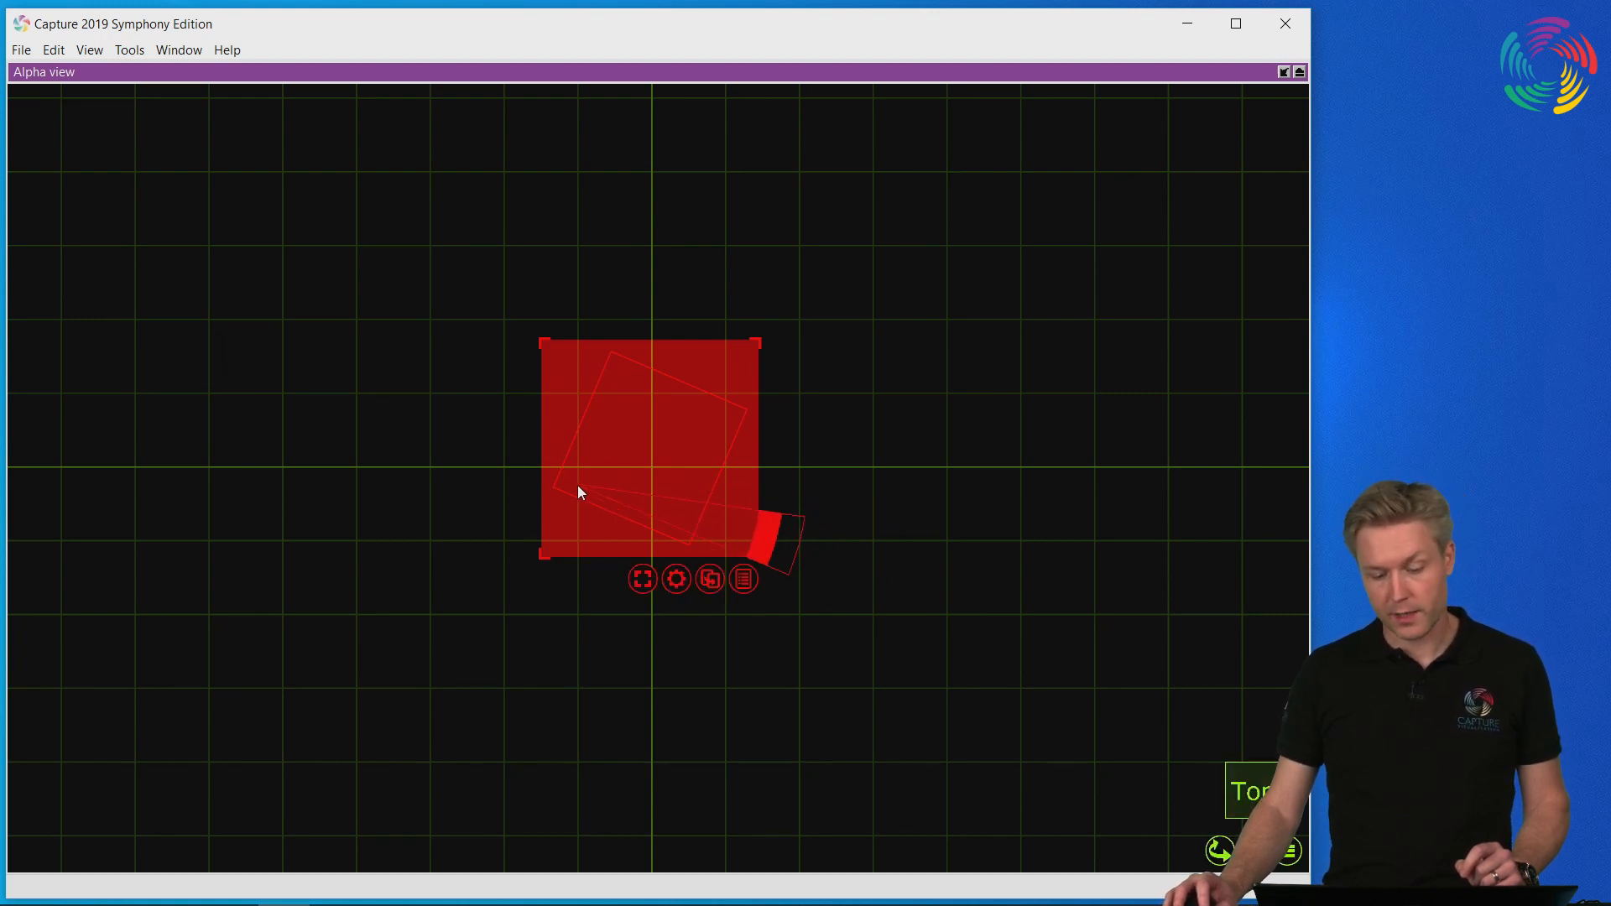
left_click_drag(762, 534, 738, 401)
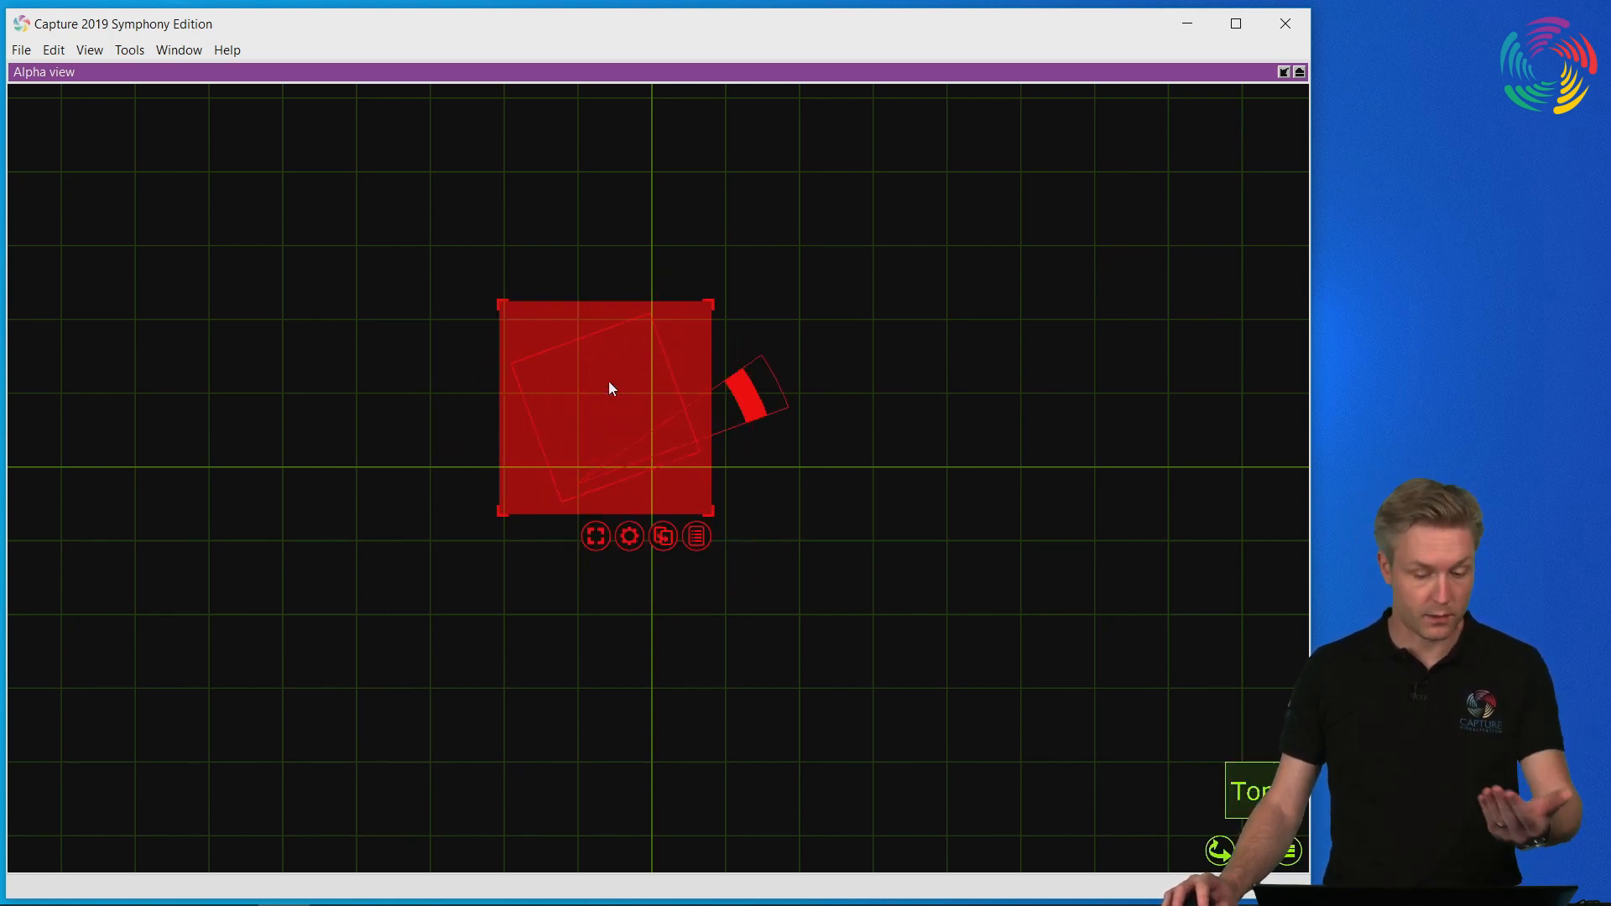
left_click_drag(730, 426, 863, 449)
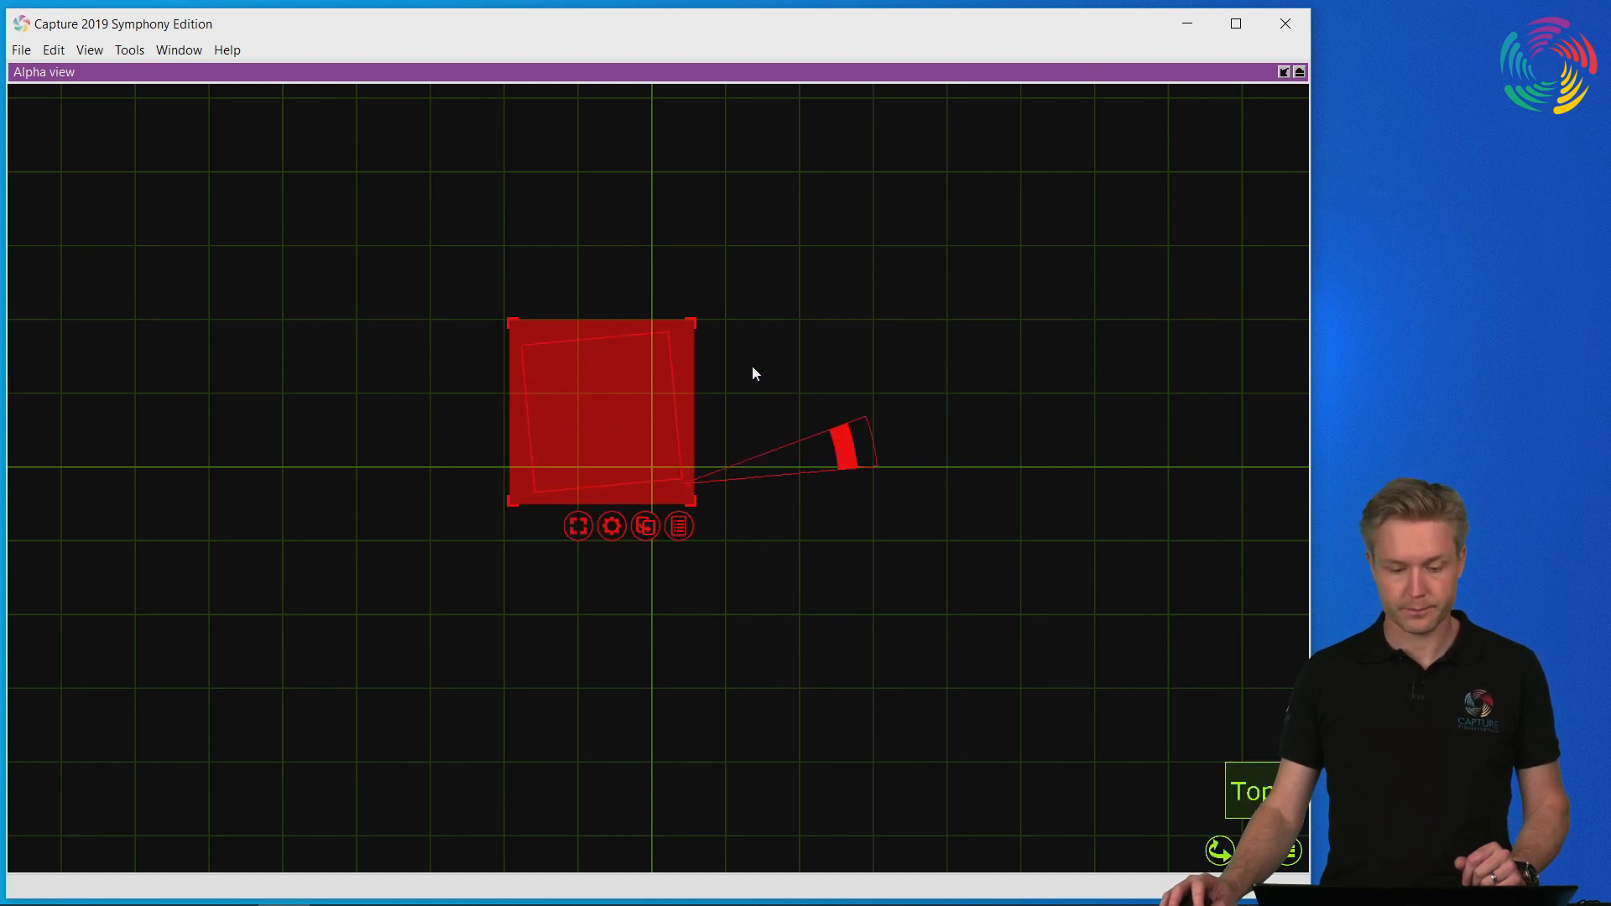
left_click(757, 362)
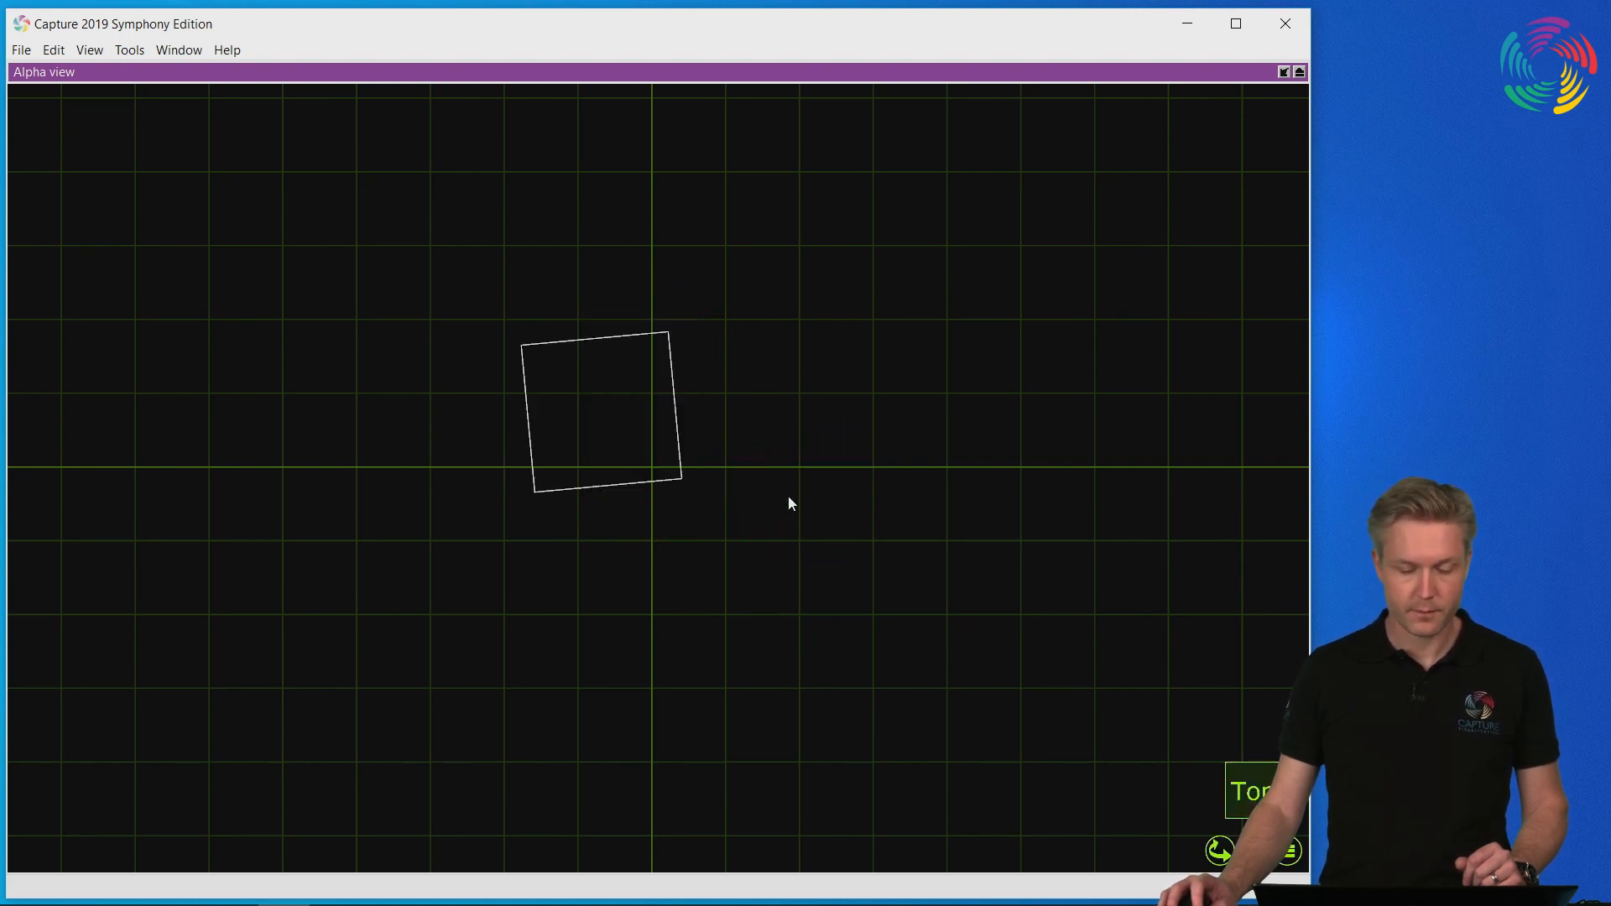
- Select the box and clear the selection with the Deselect command
left_click(652, 489)
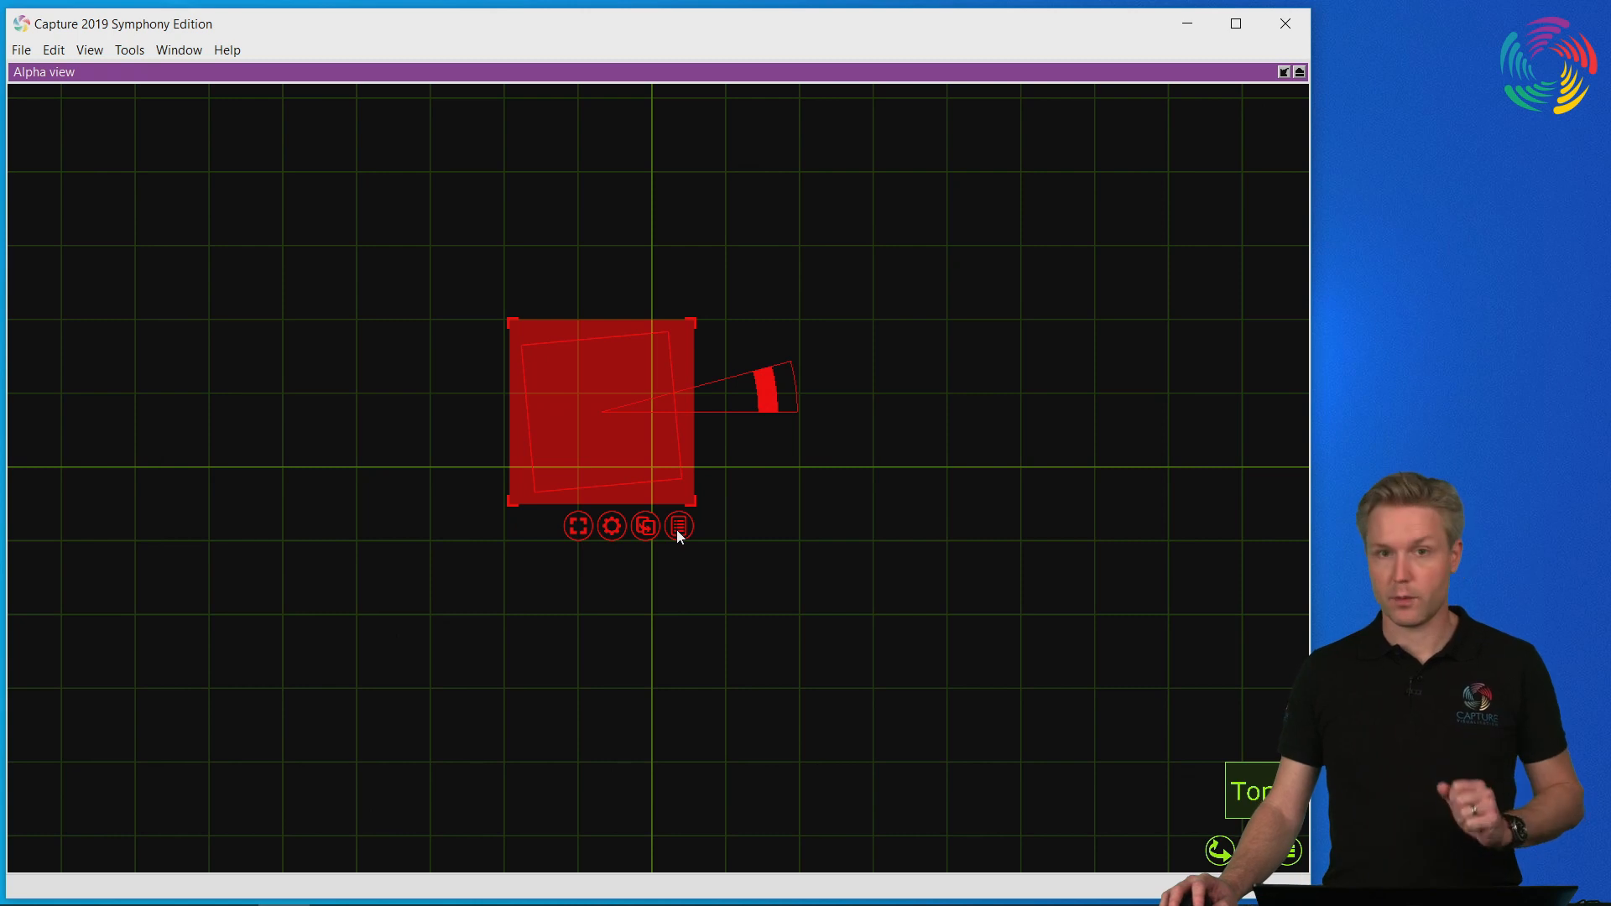
left_click(581, 531)
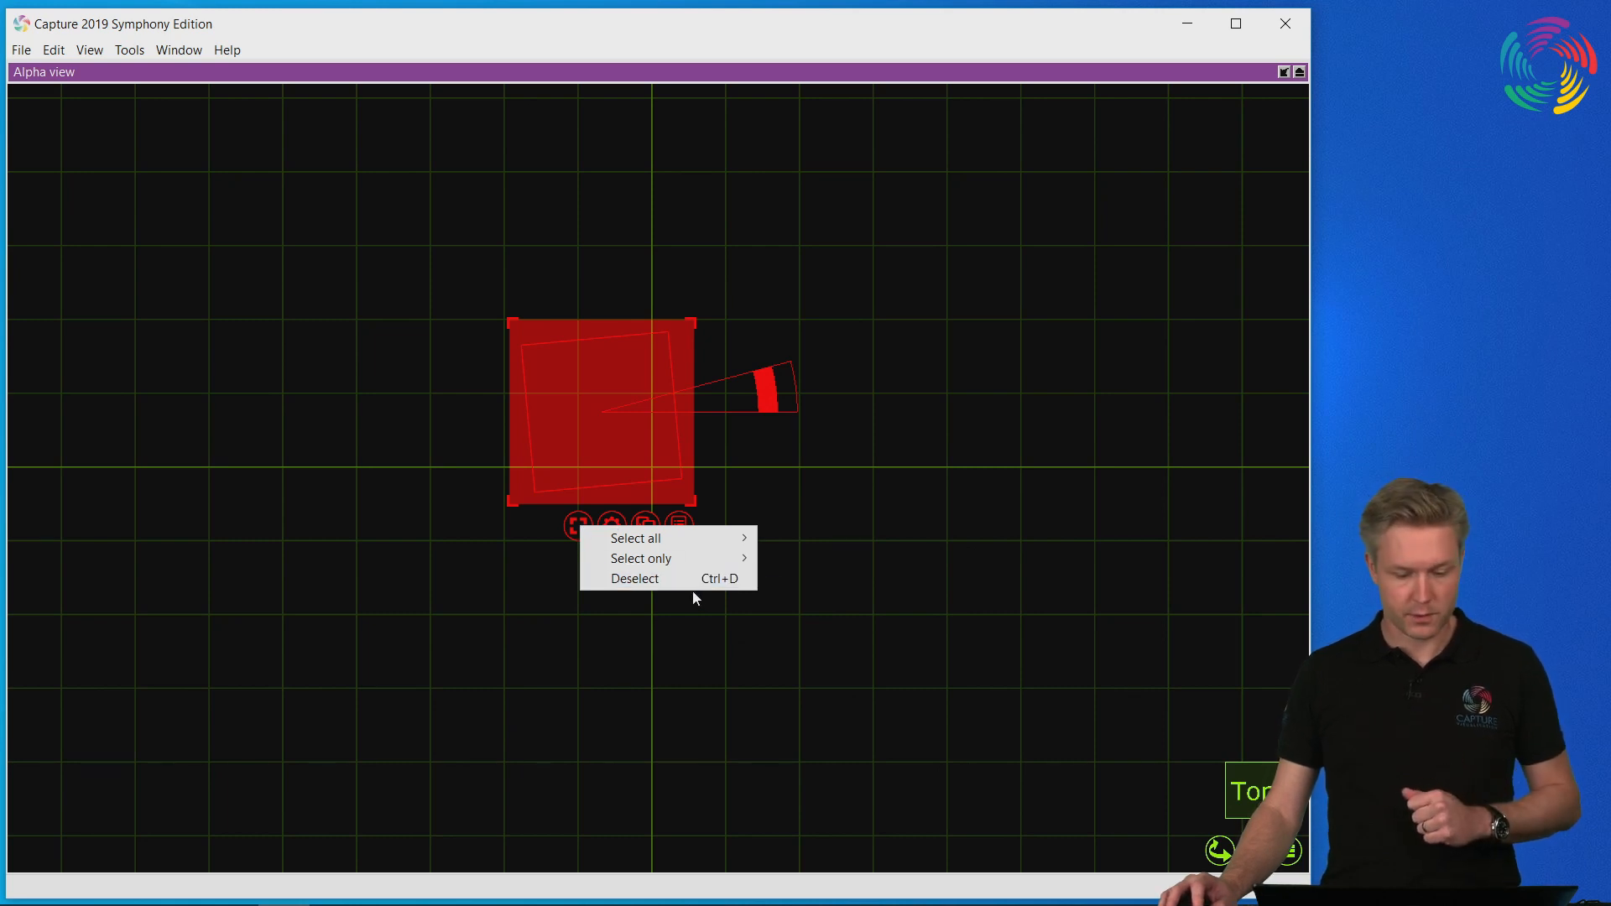
left_click(715, 587)
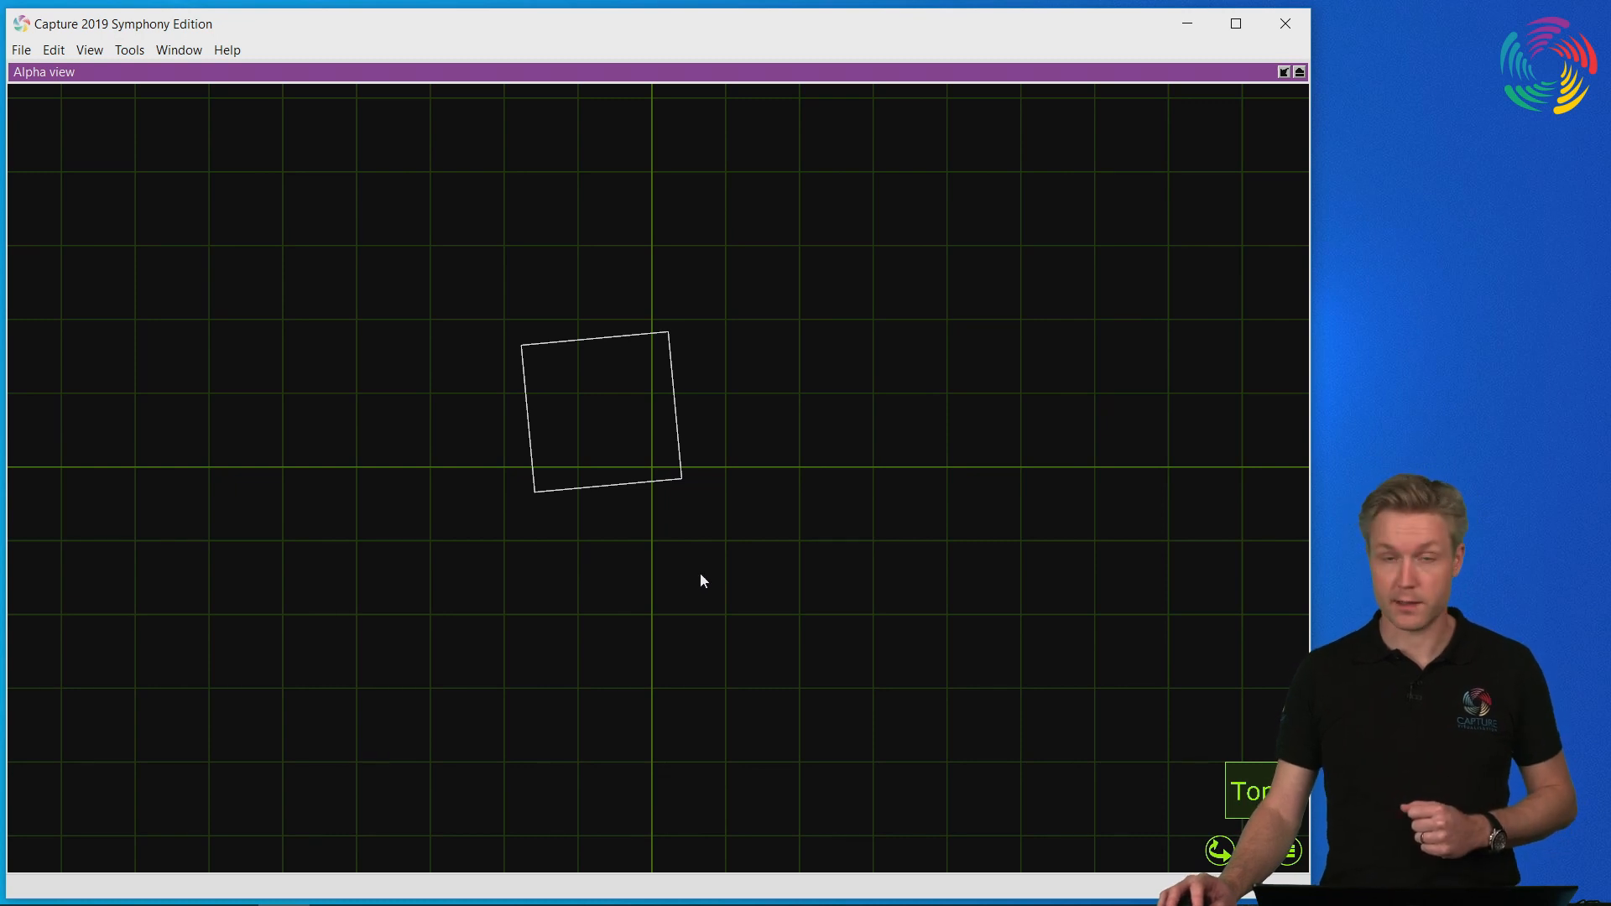
- Select the box and examine its available actions and its layer, weight and rating information
left_click(642, 488)
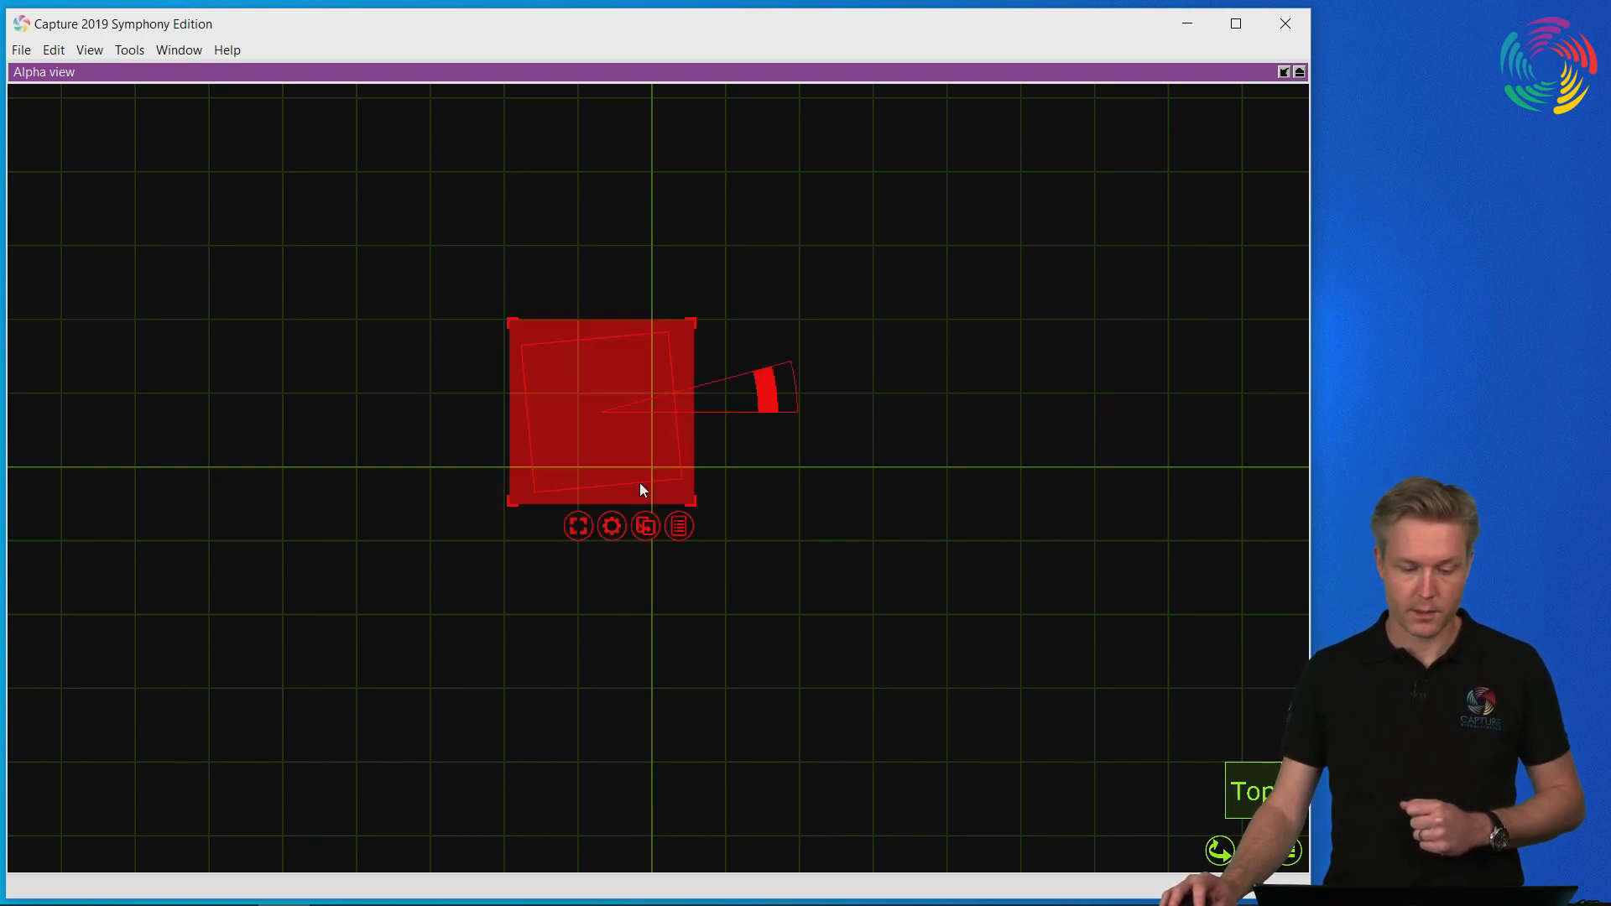
left_click(612, 528)
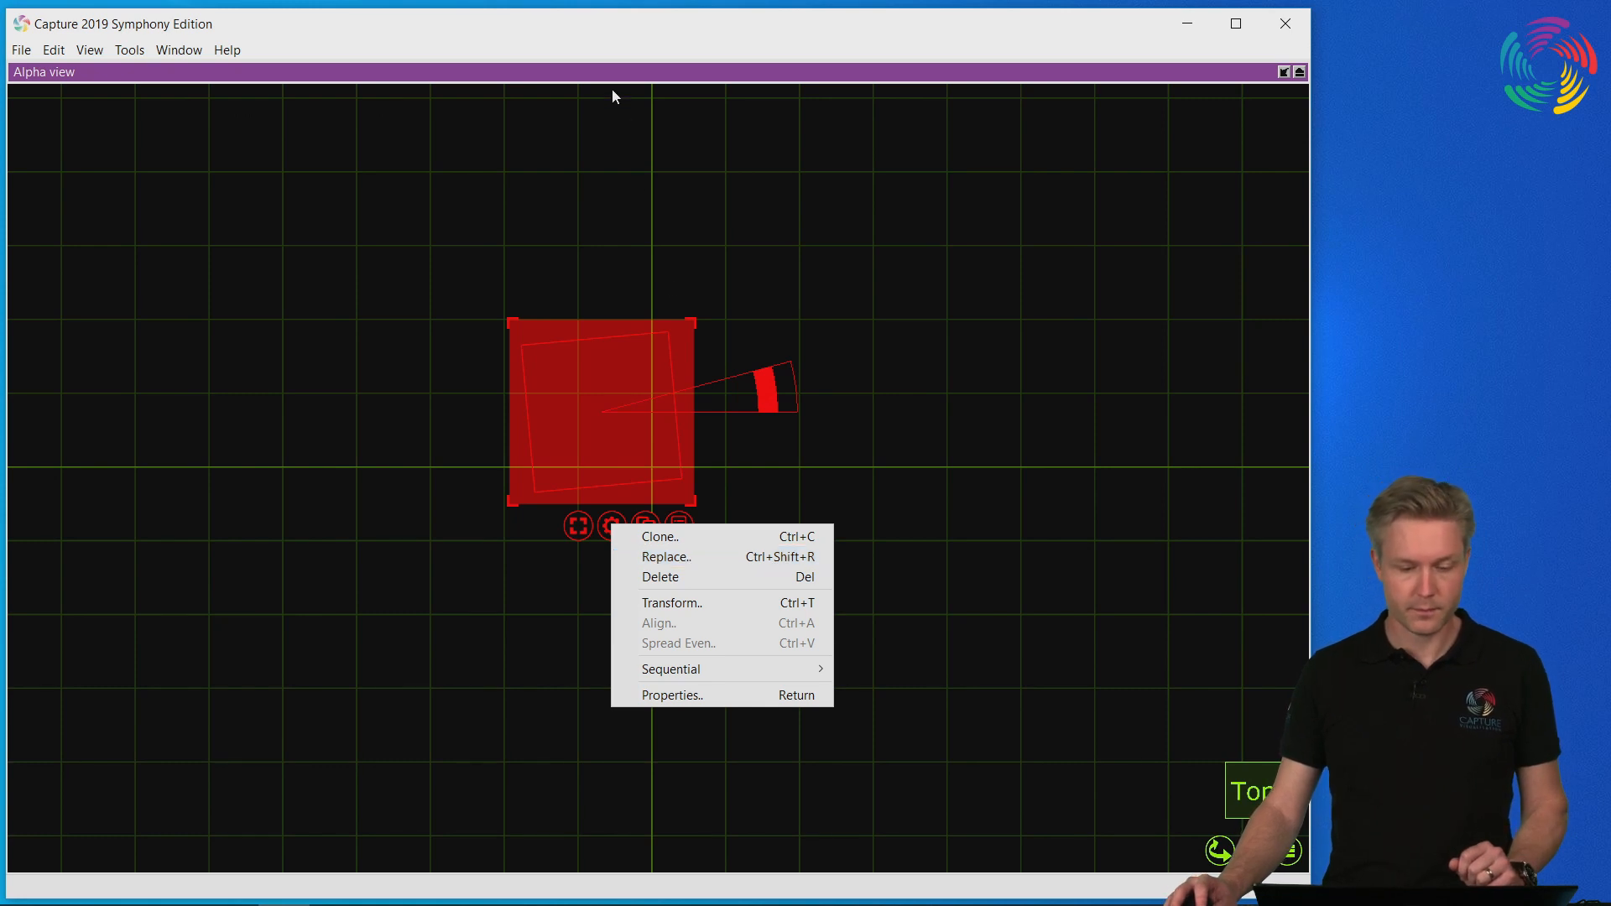
left_click(608, 332)
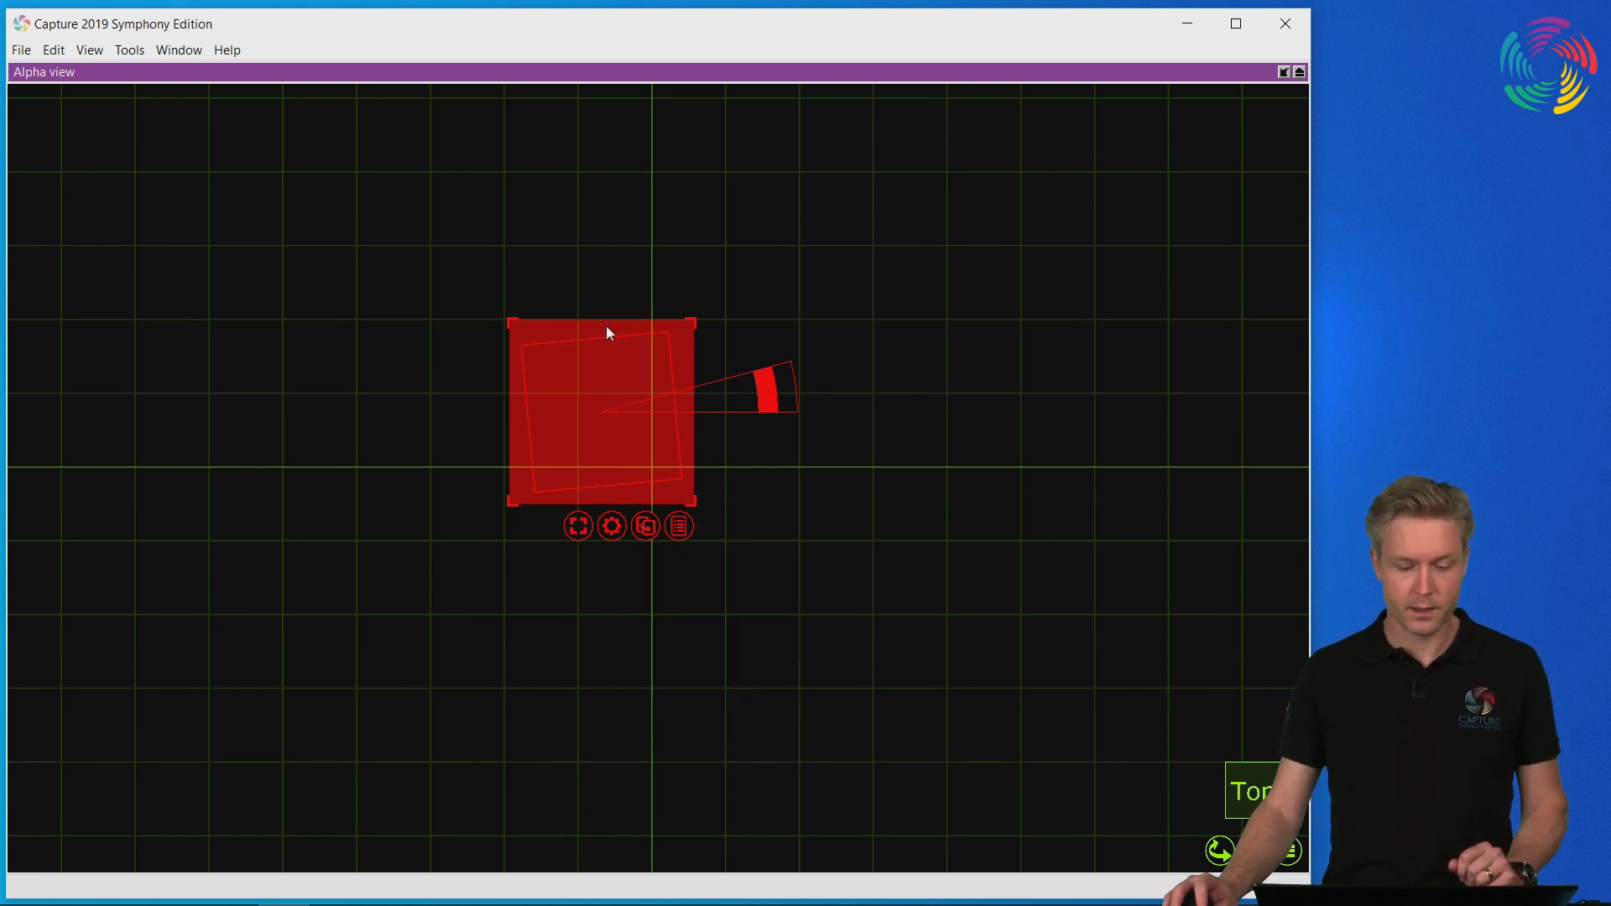
left_click(684, 532)
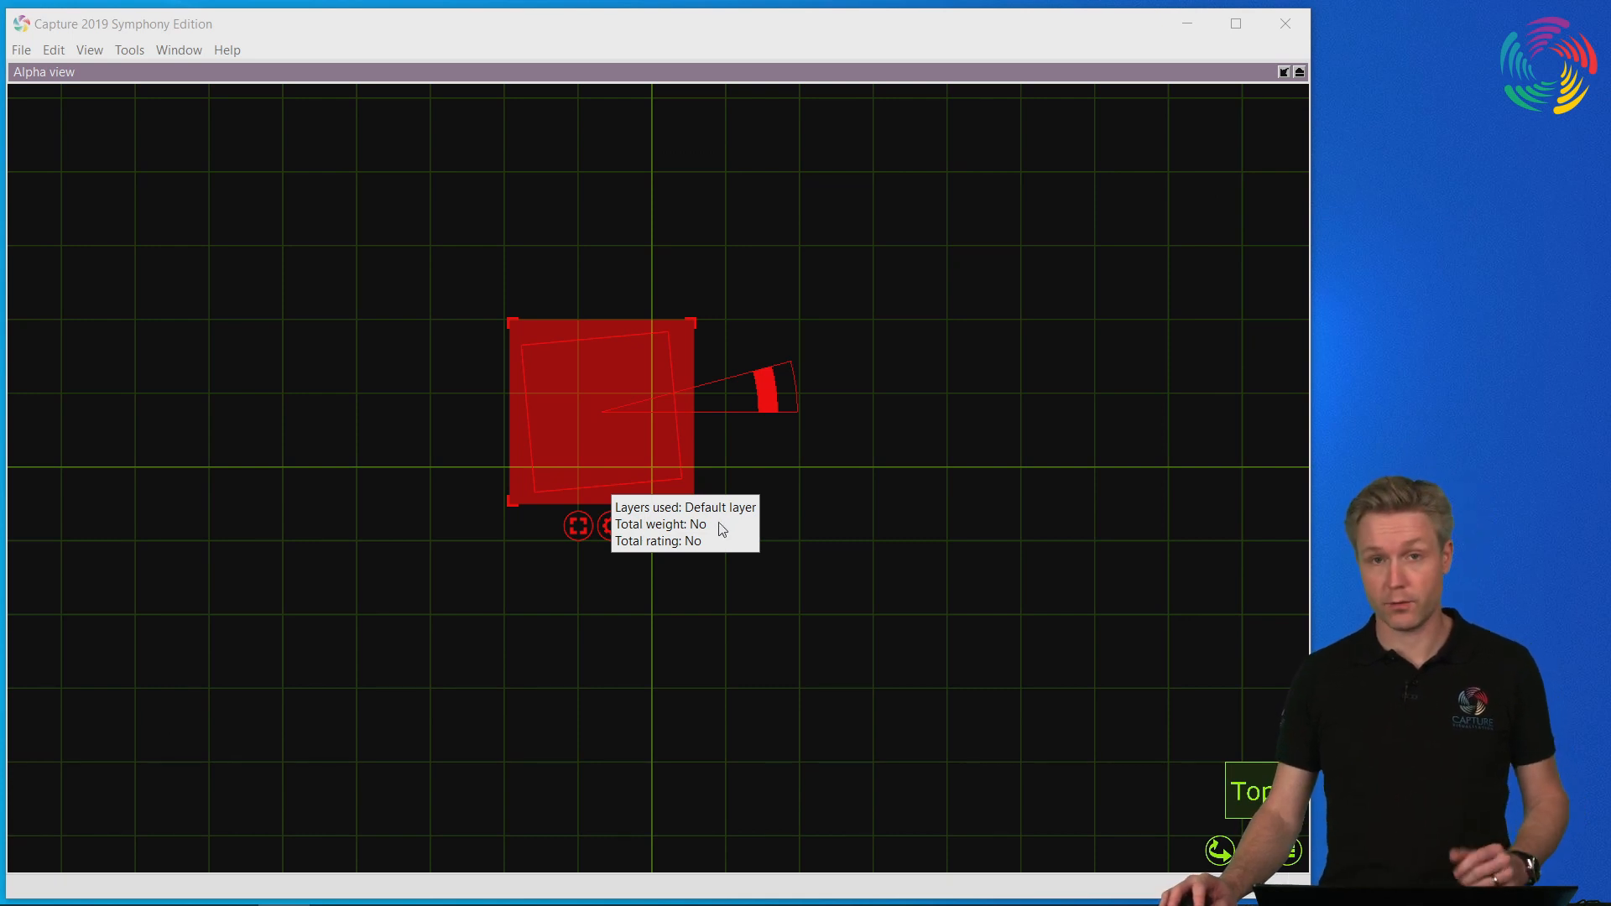
left_click(766, 567)
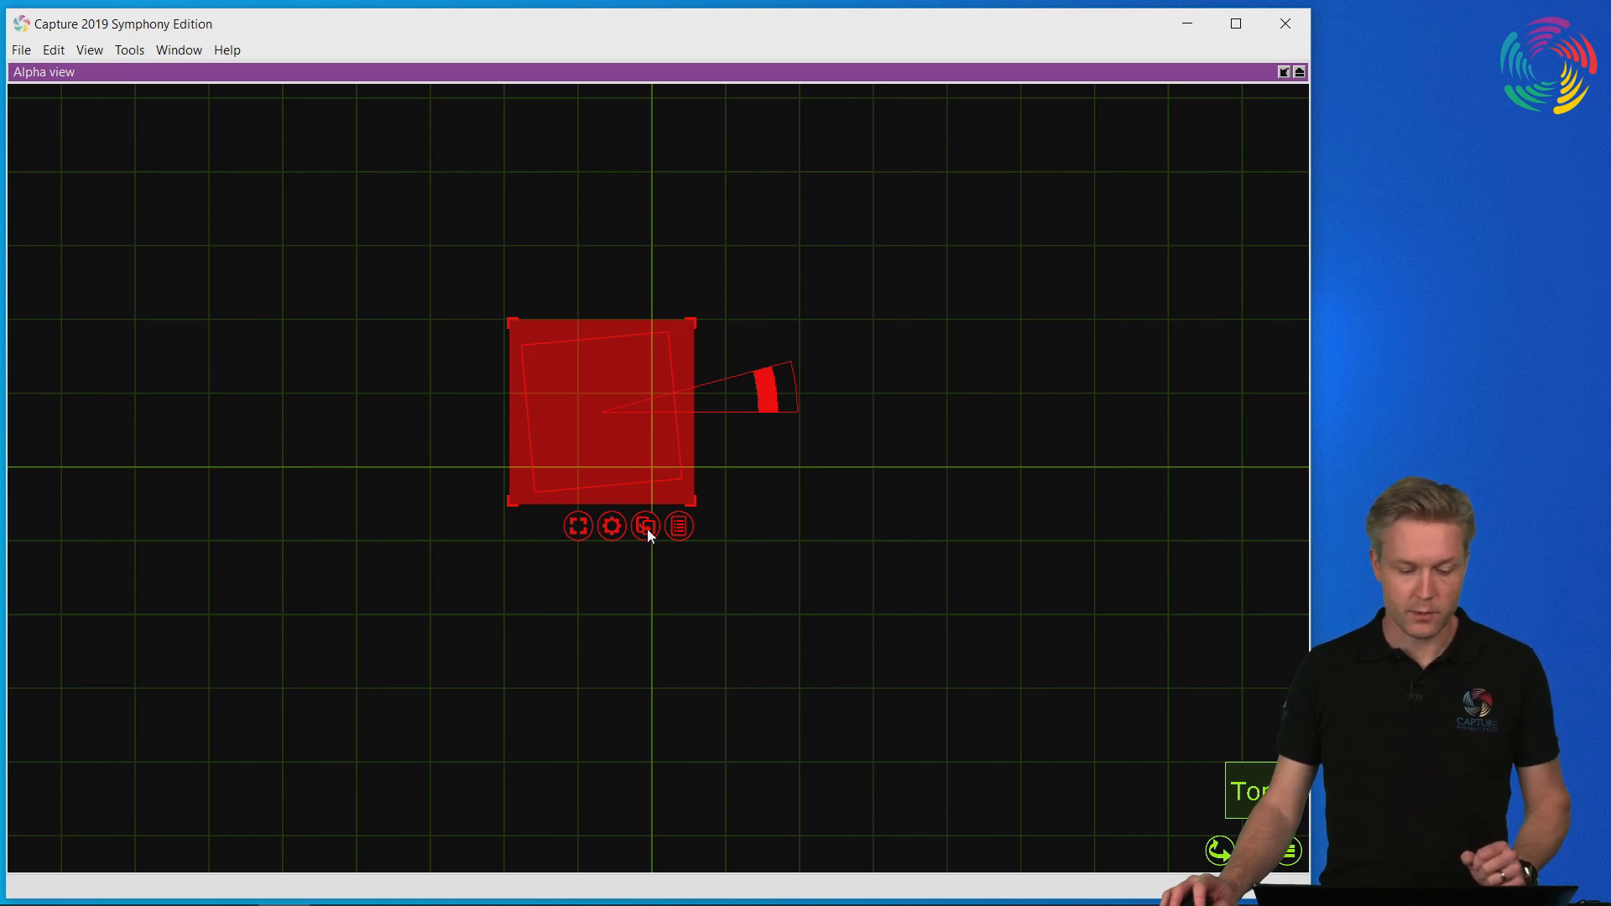
- Clone the box twice, placing one copy to its upper right and the other to its lower right
left_click_drag(647, 526, 915, 310)
left_click_drag(955, 419, 803, 585)
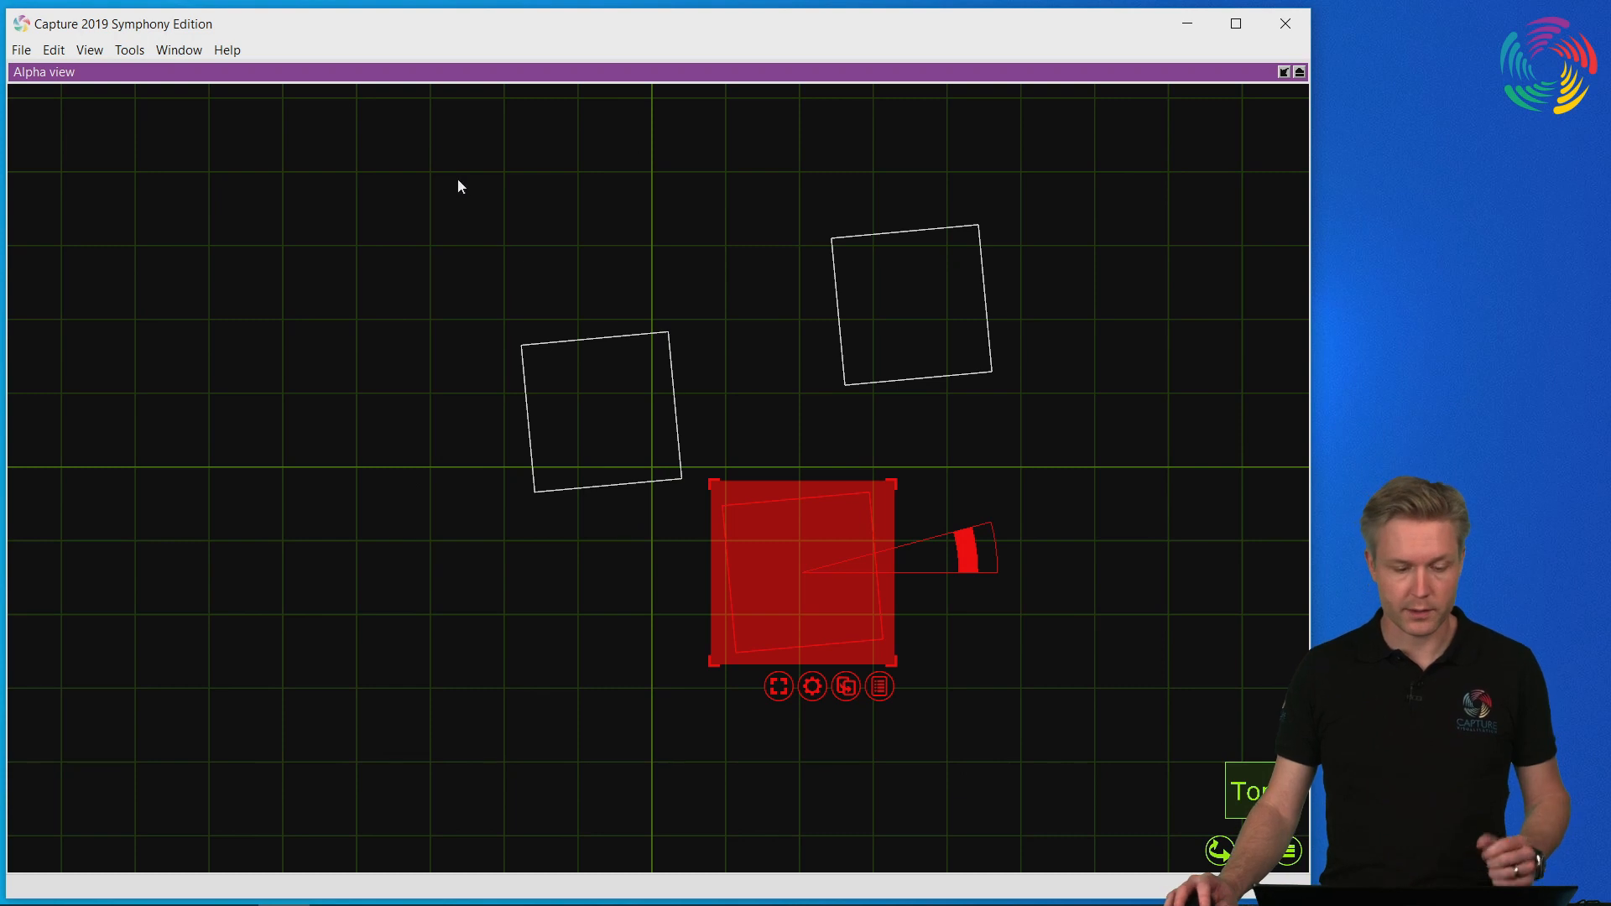
- Select all three boxes with a selection rectangle, clear the selection and add the boxes to it one by one
left_click_drag(436, 146, 1082, 720)
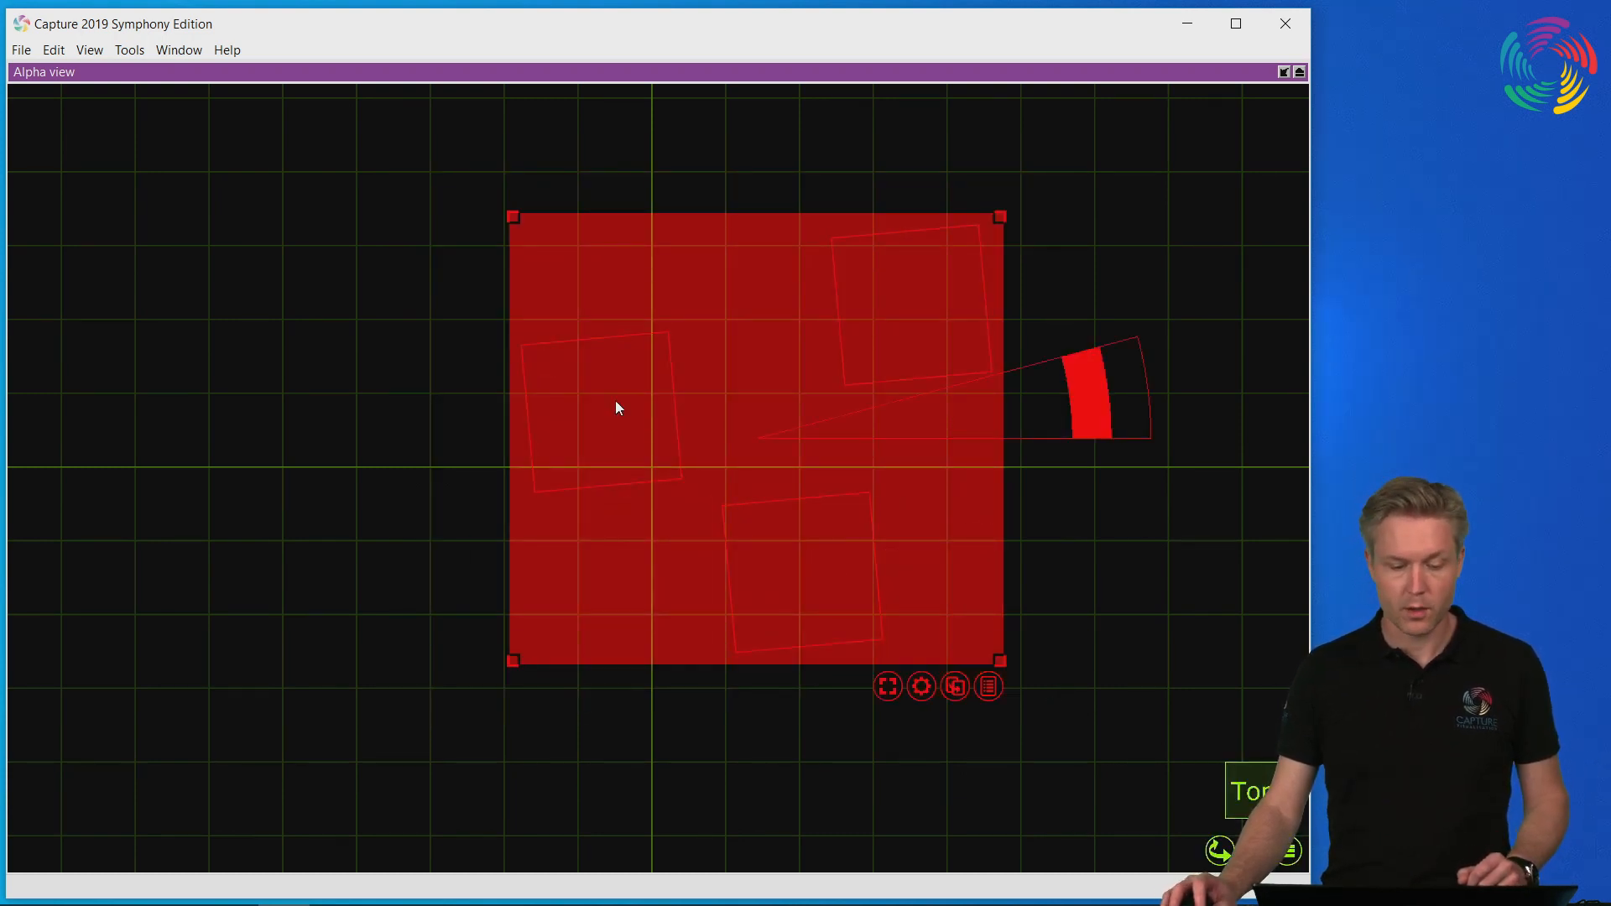
left_click(447, 326)
left_click(541, 344)
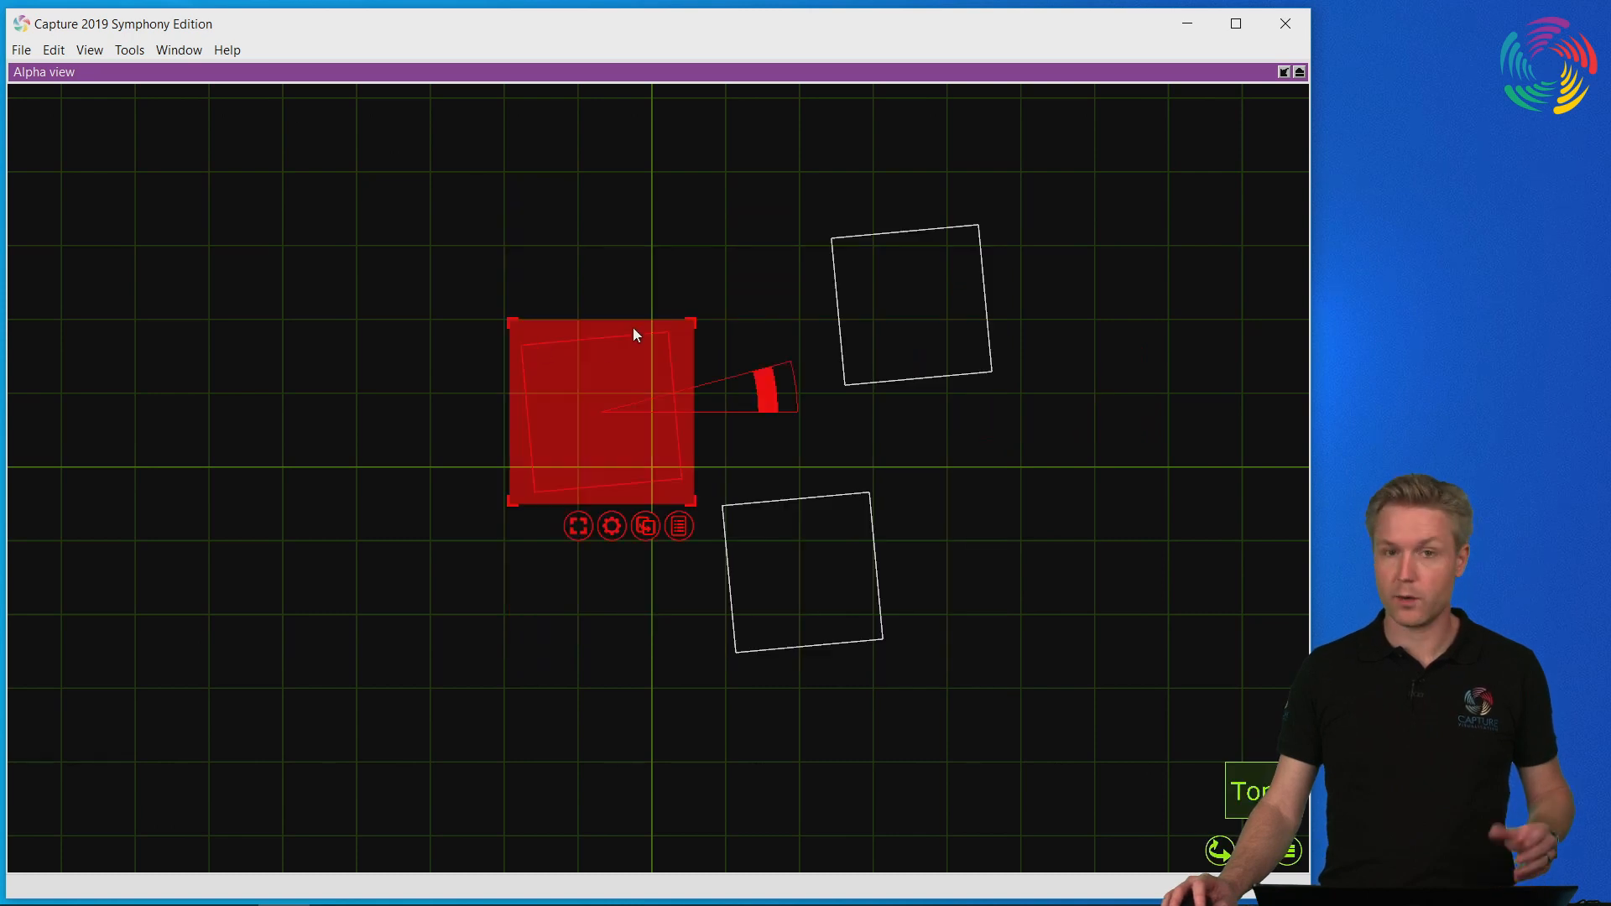
left_click(858, 240, "ctrl")
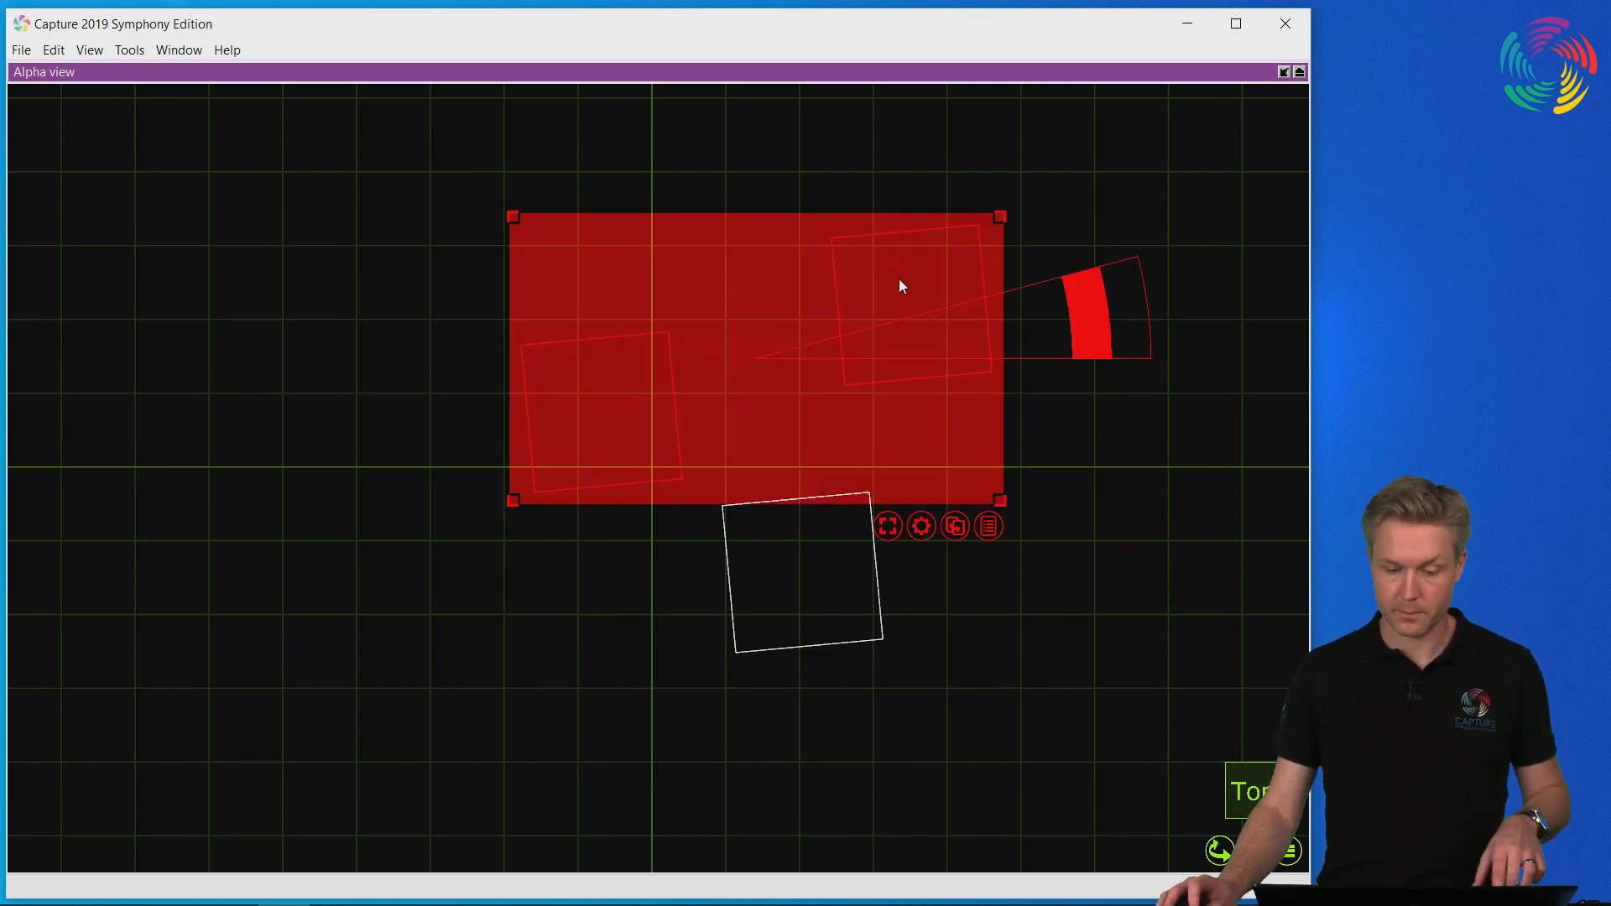
left_click(868, 643, "ctrl")
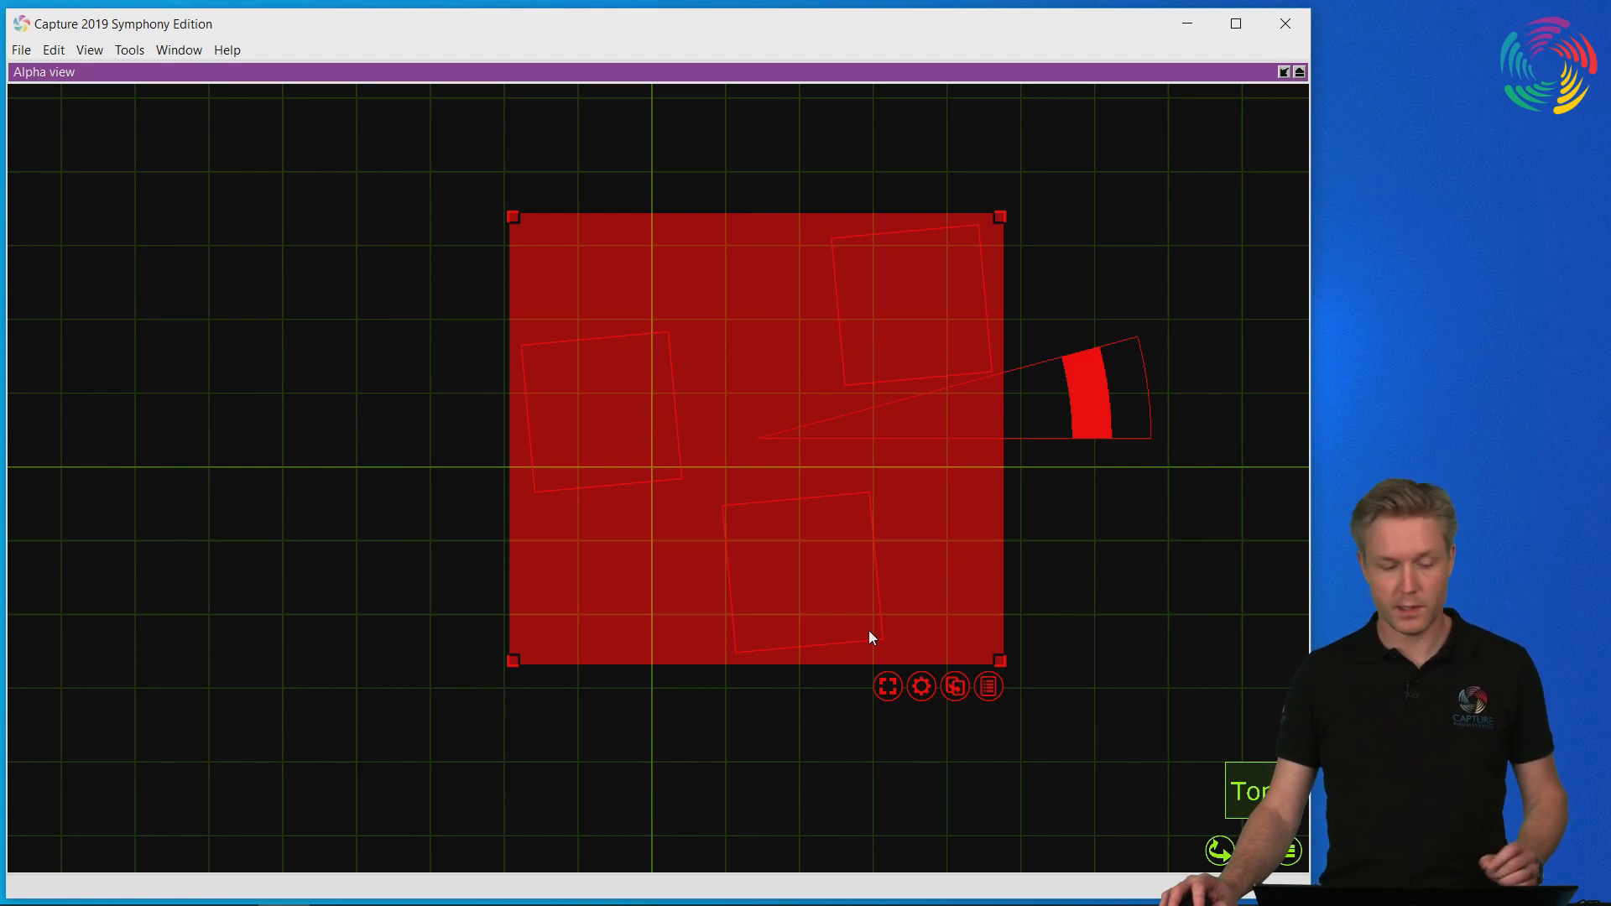
- Toggle the lowest box out of and back into the selection several times
left_click(773, 651, "shift")
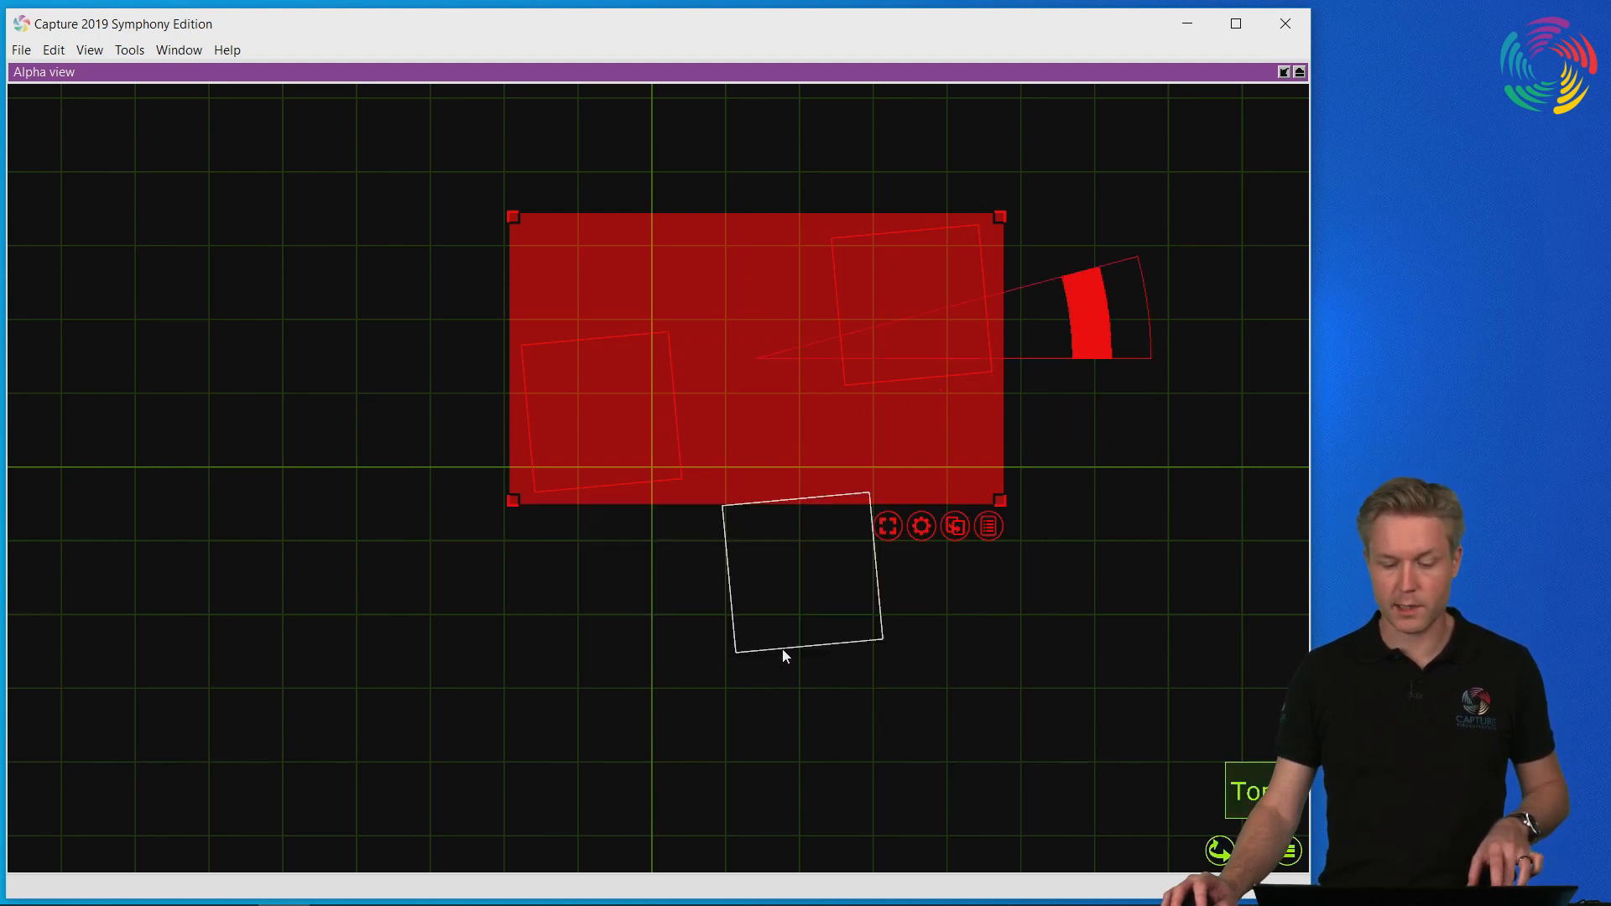
left_click(783, 650, "shift")
left_click(783, 650, "shift")
left_click(784, 651, "shift")
left_click(785, 651, "shift")
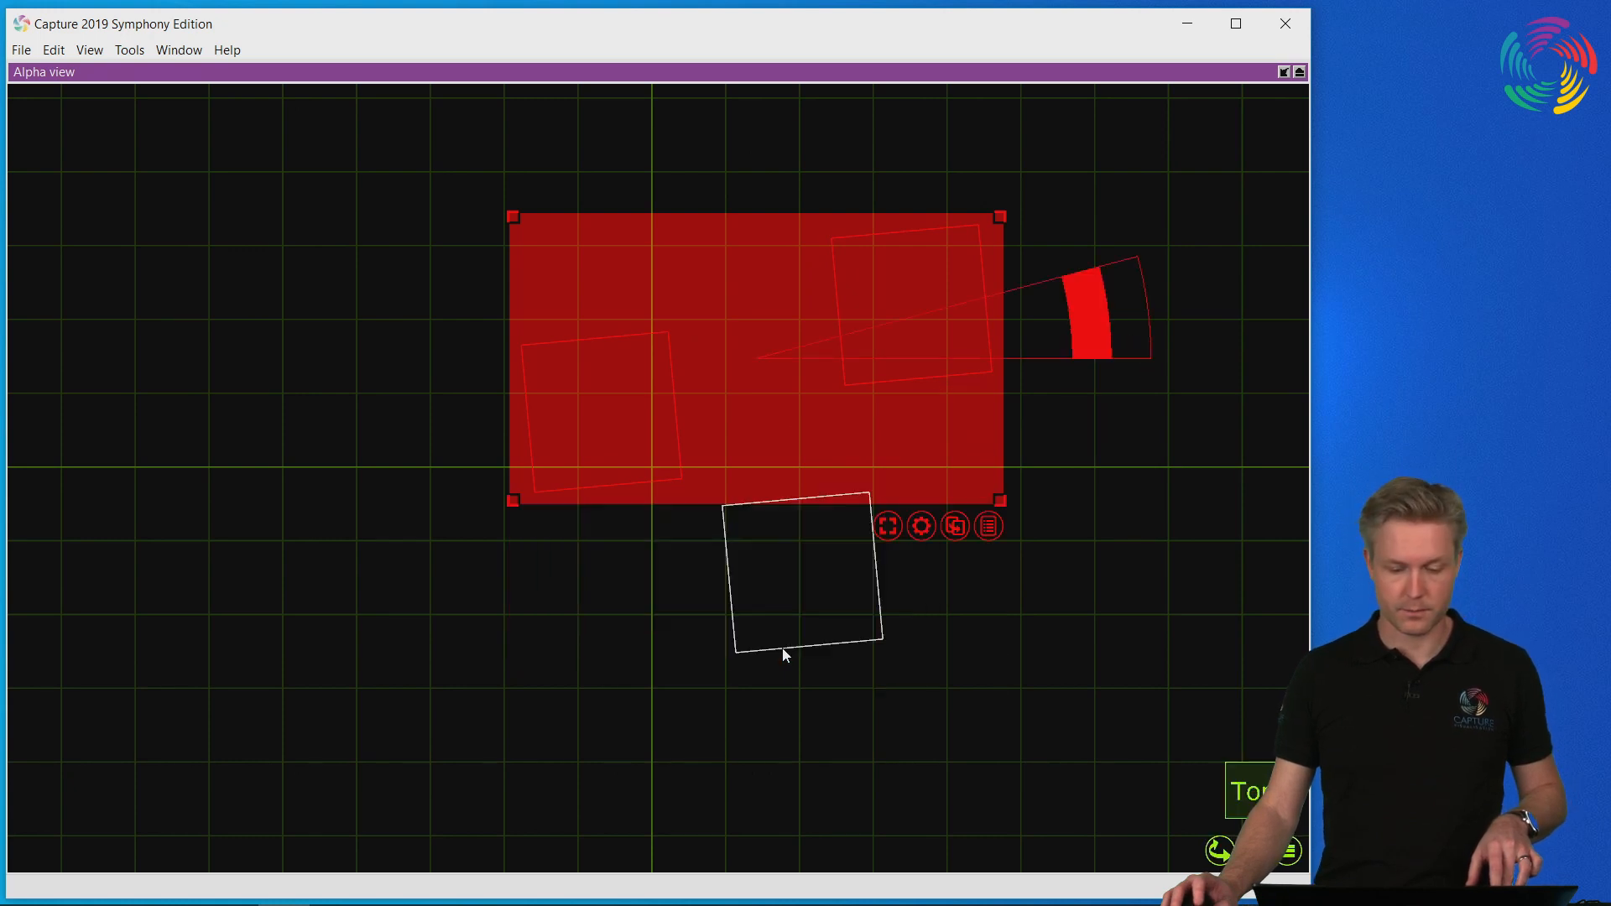
left_click(785, 652, "shift")
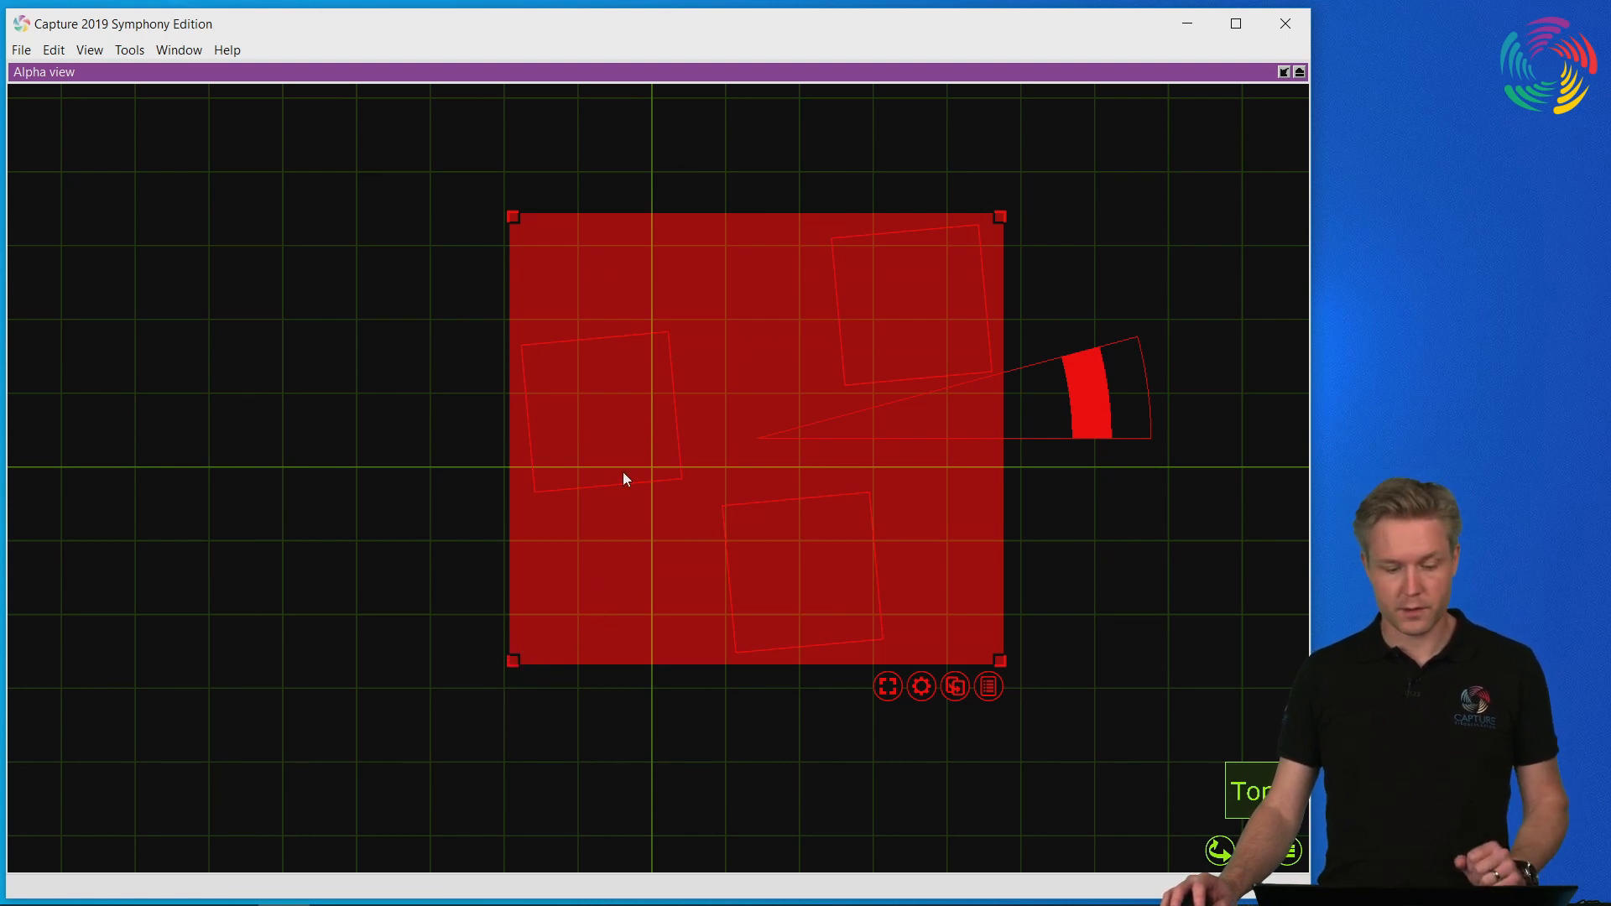
- Spread the three selected boxes farther apart, rotate each clockwise about its own centre, and deselect them
left_click_drag(367, 660, 249, 686)
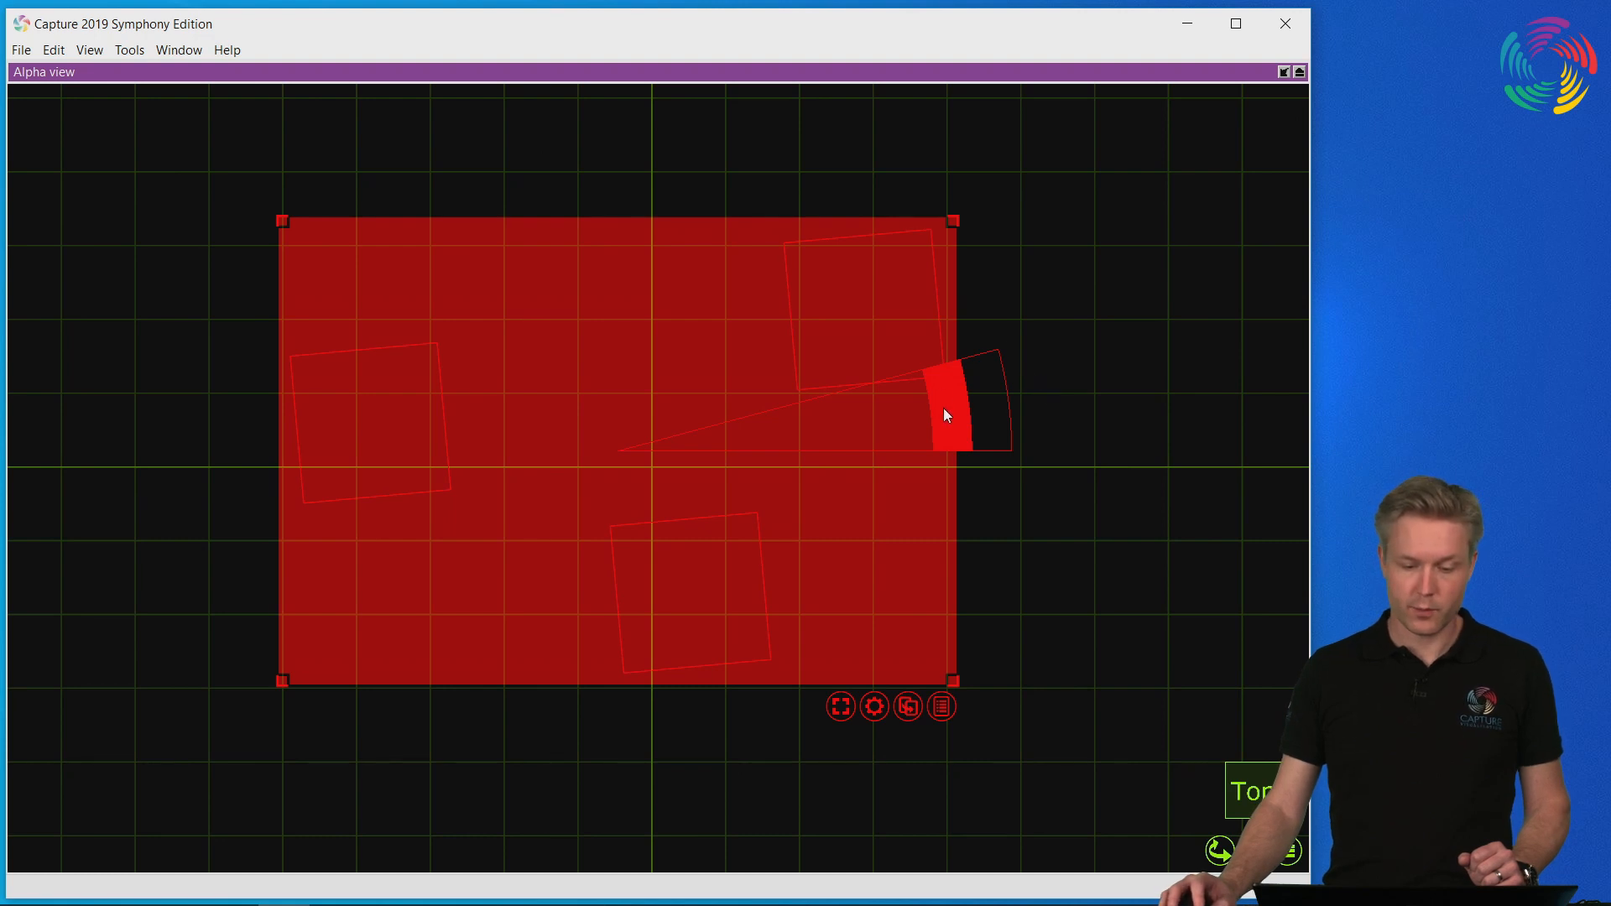
left_click_drag(954, 424, 969, 495)
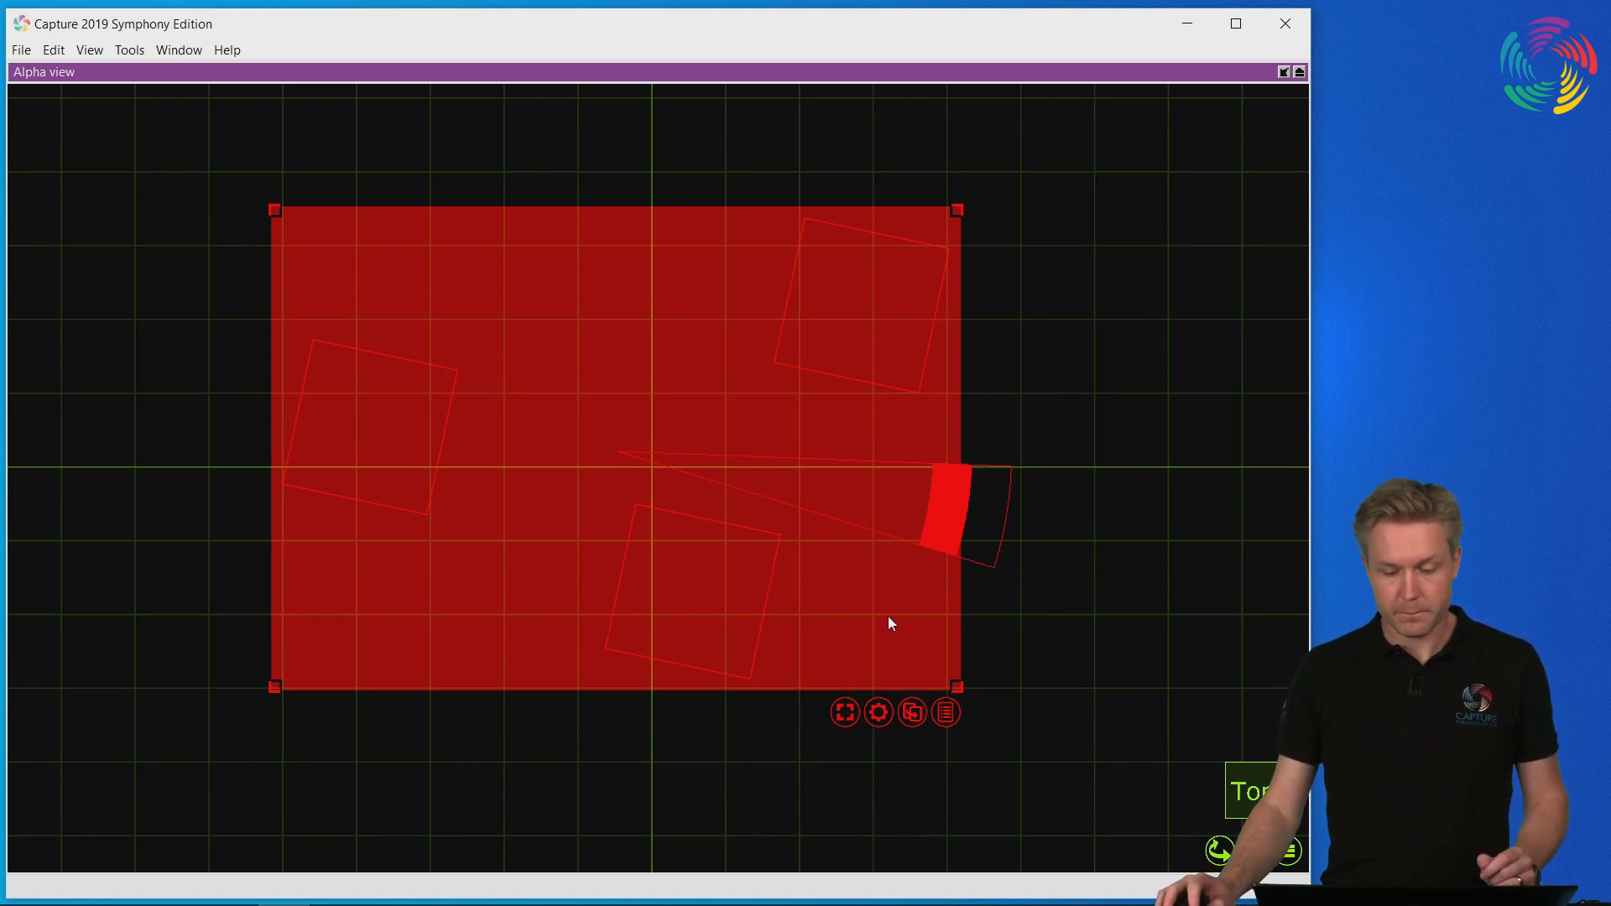
left_click(1009, 574)
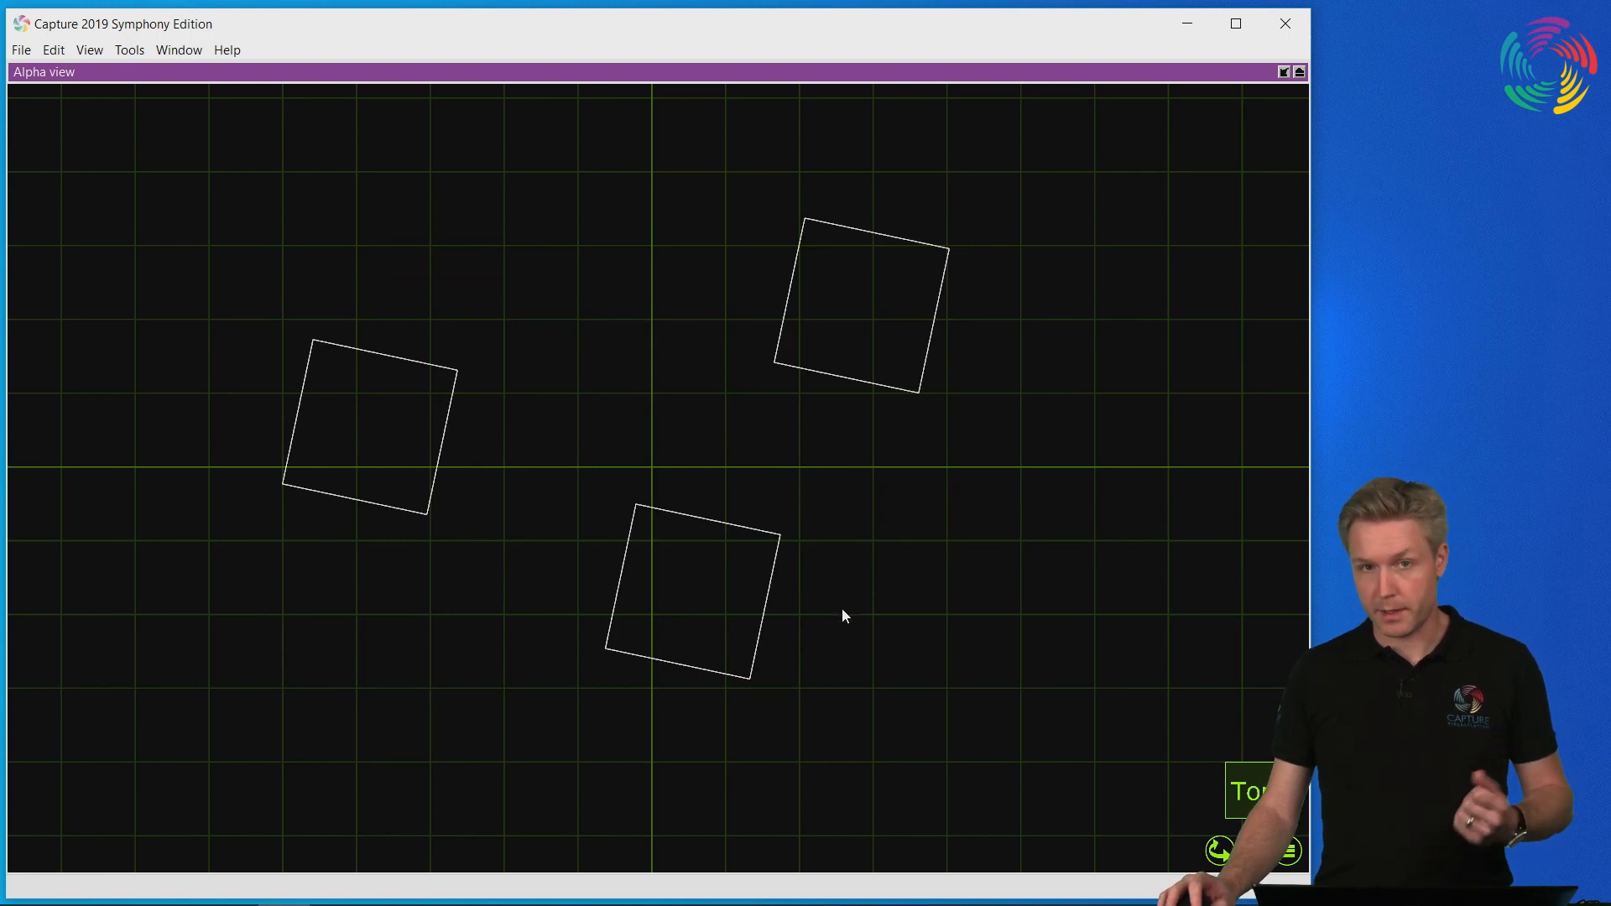
- Move the lowest box to several positions around its neighbours, place it between the other two boxes and deselect it
left_click(746, 678)
left_click_drag(733, 666, 888, 560)
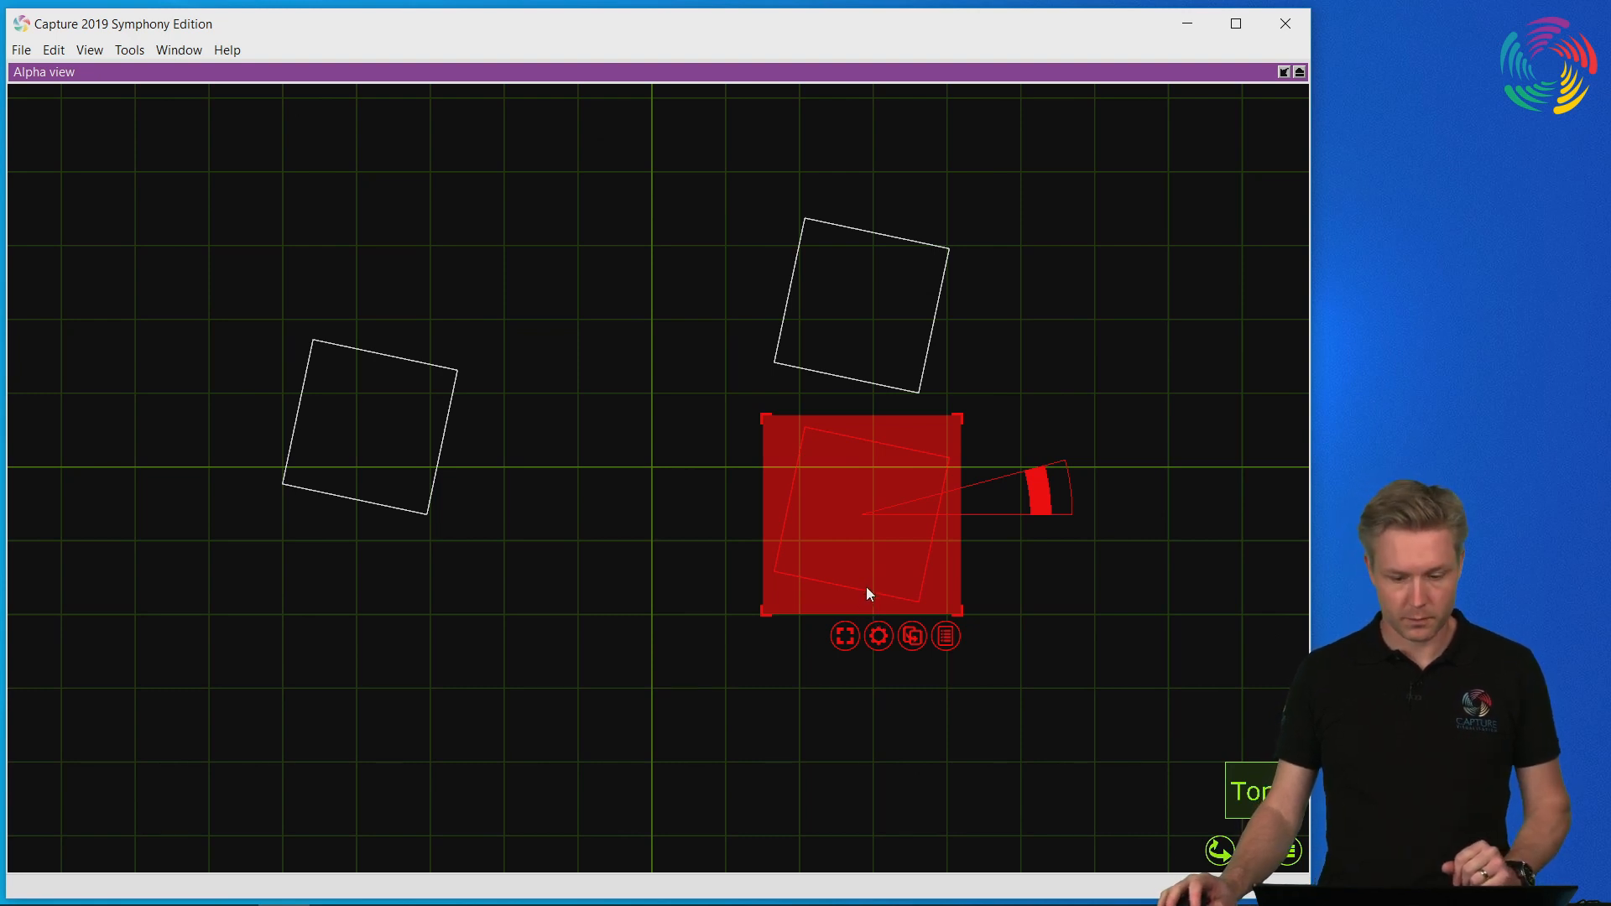
left_click_drag(866, 573, 563, 605)
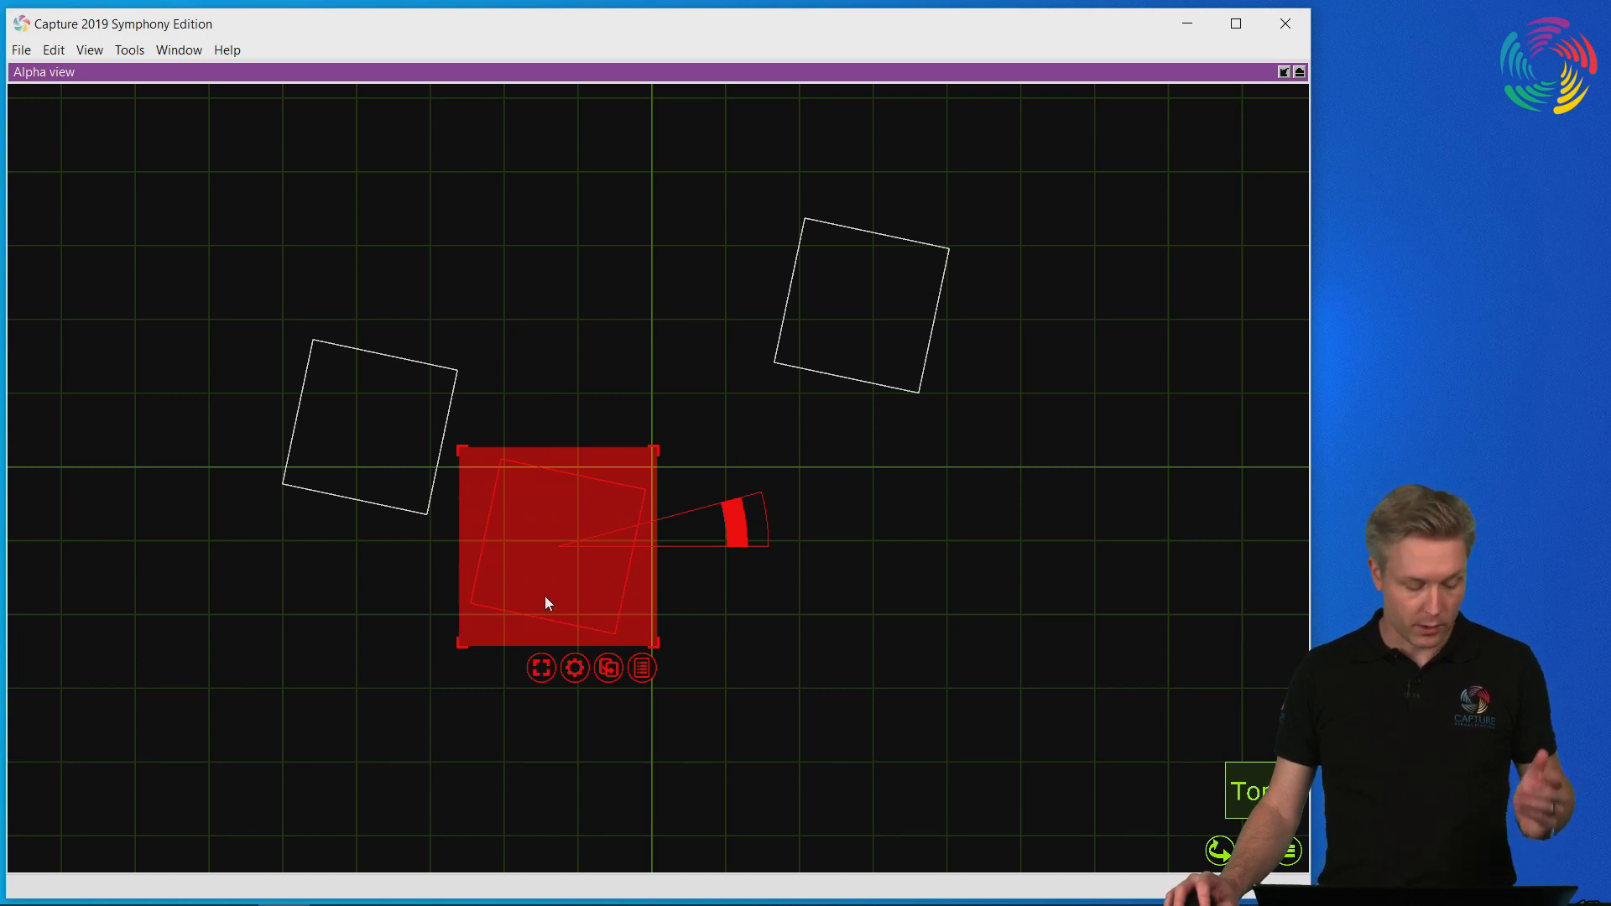
left_click_drag(550, 602, 588, 300)
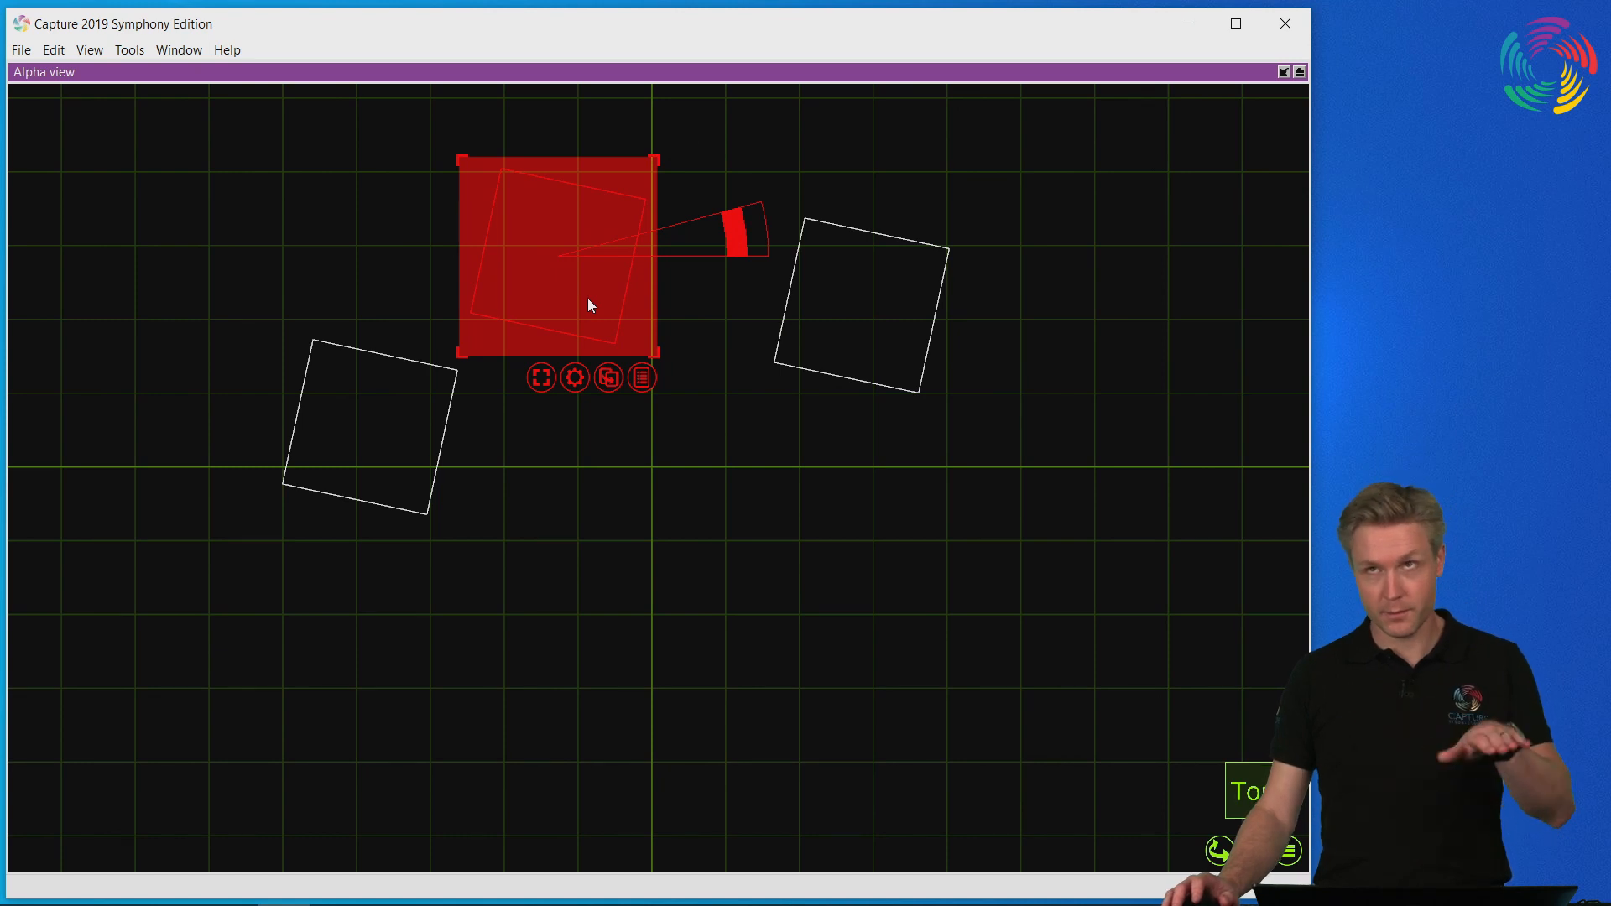
left_click_drag(588, 299, 653, 444)
left_click(922, 595)
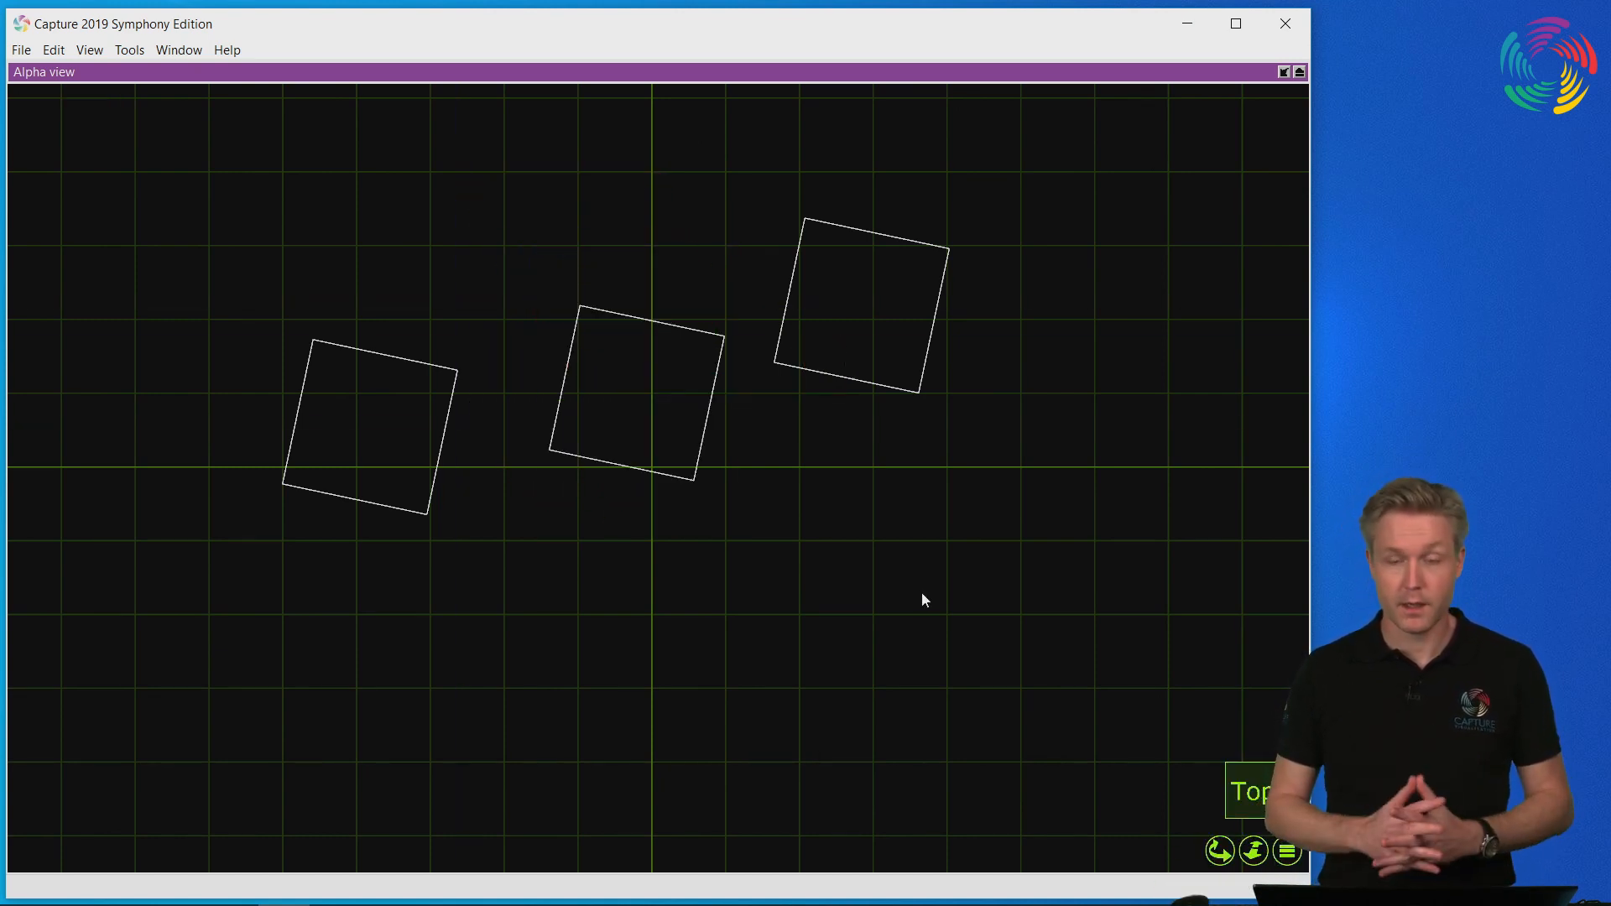